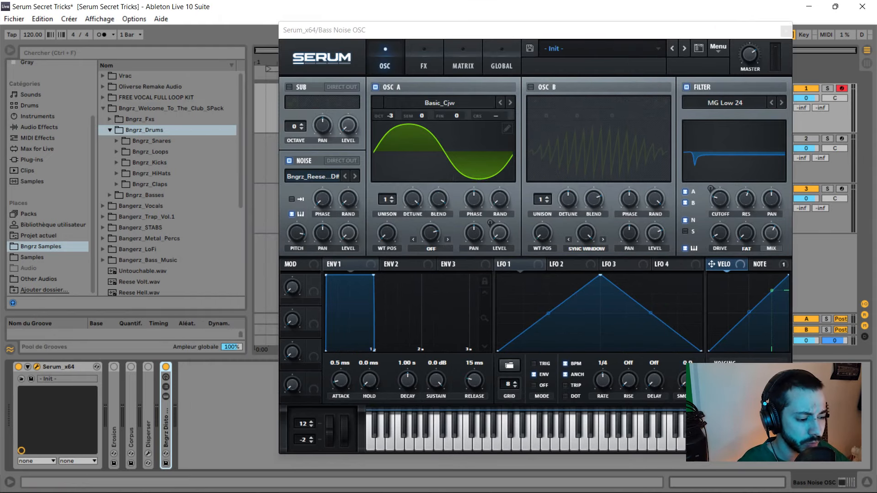
- Audition Bngrz_Reese_ 05_D#.wav from the Bngrz_Reeses folder inside Bngrz_Basses
left_click(145, 194)
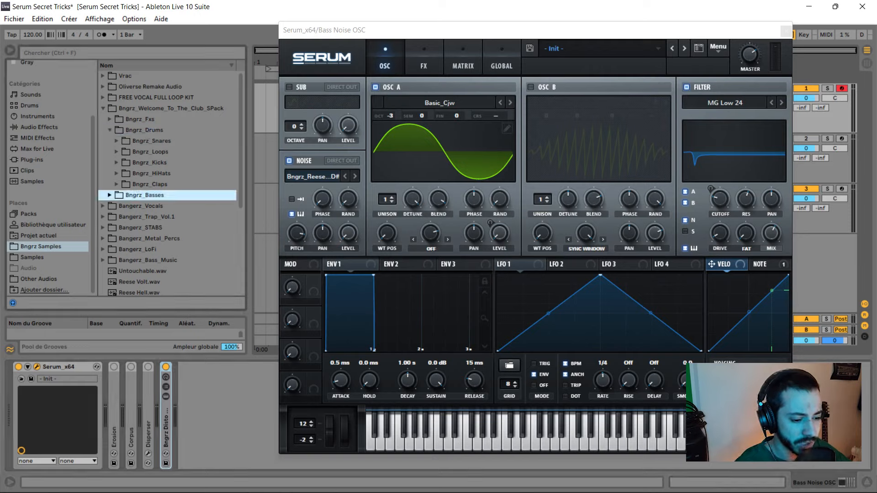
key("Right")
left_click(151, 174)
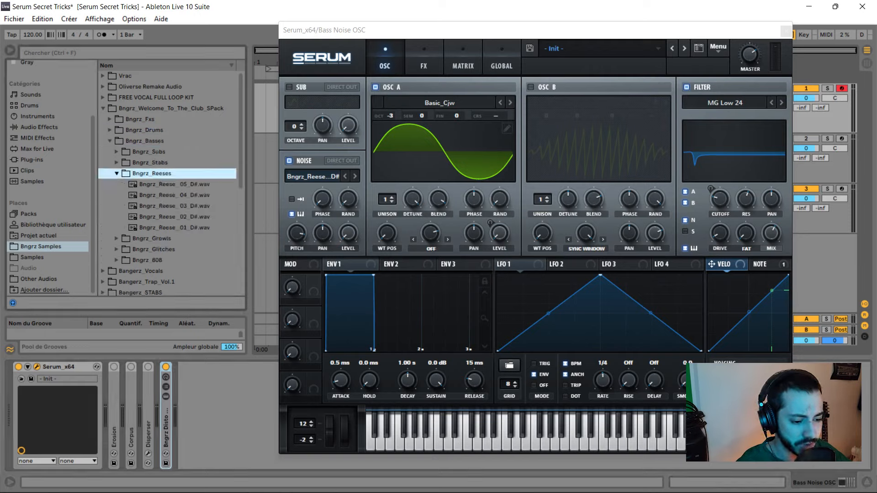
left_click(174, 228)
left_click(174, 184)
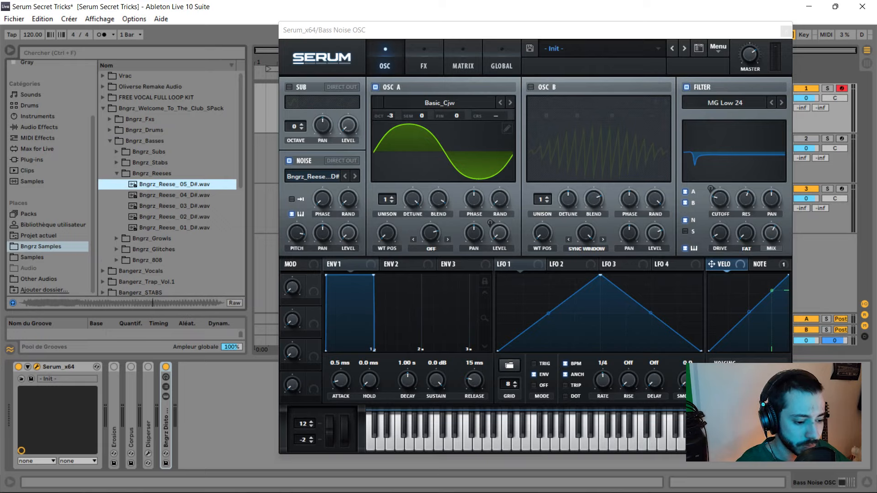
- Load the Basic Shapes wavetable from the Analog category into Serum's OSC A
left_click(348, 233)
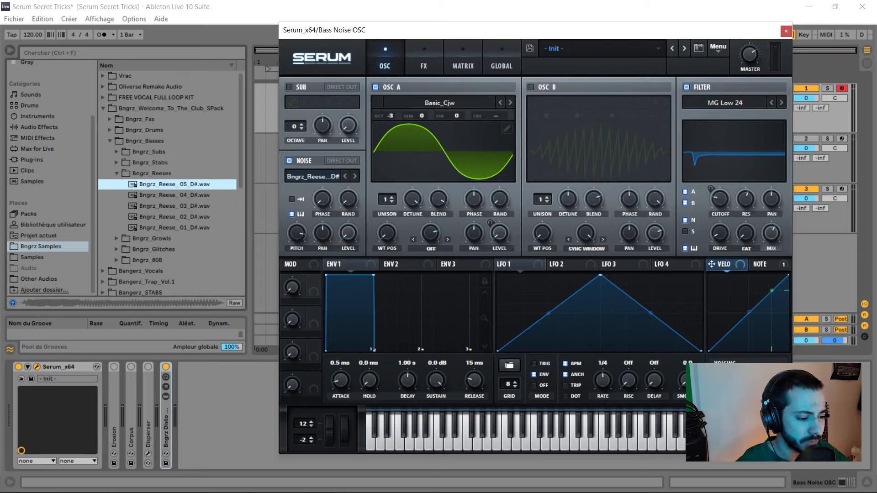
left_click(439, 103)
mouse_move(416, 140)
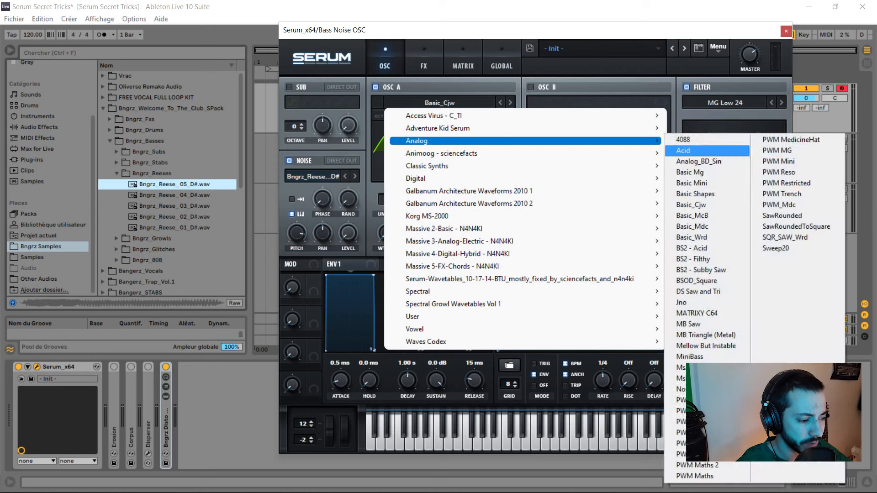
left_click(695, 194)
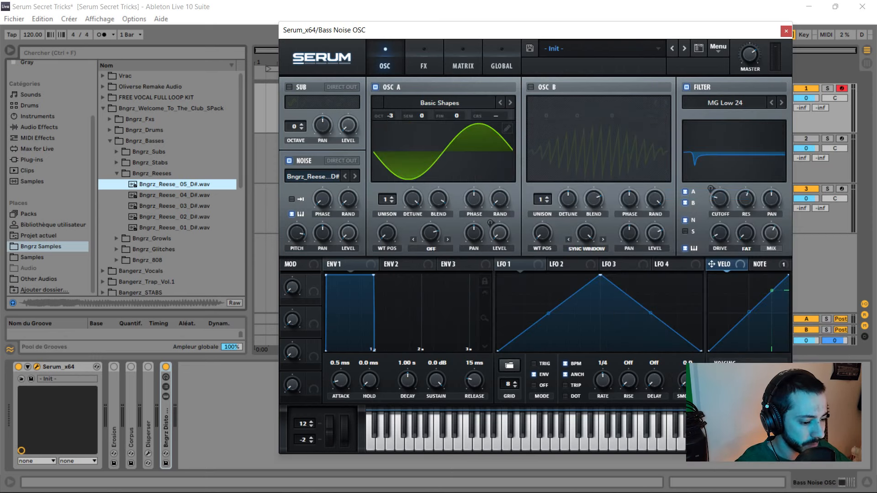
- Check which modulation source is assigned to OSC A's level
right_click(499, 231)
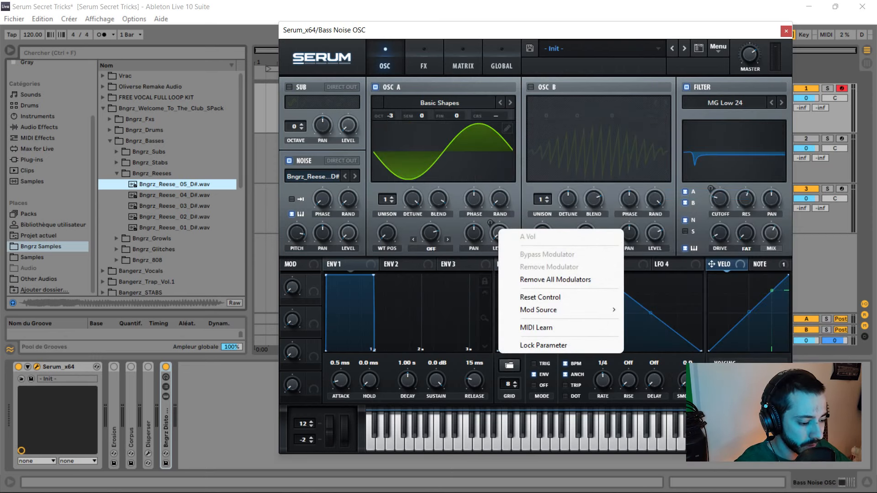
mouse_move(562, 309)
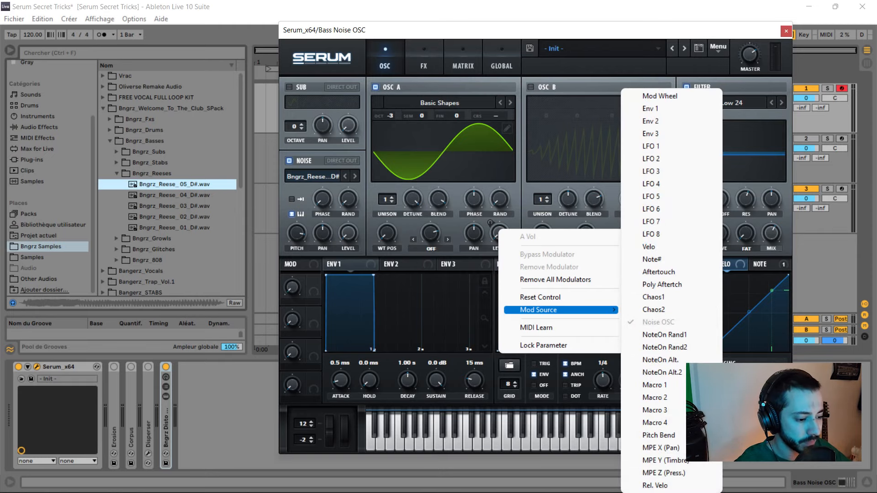
key("Escape")
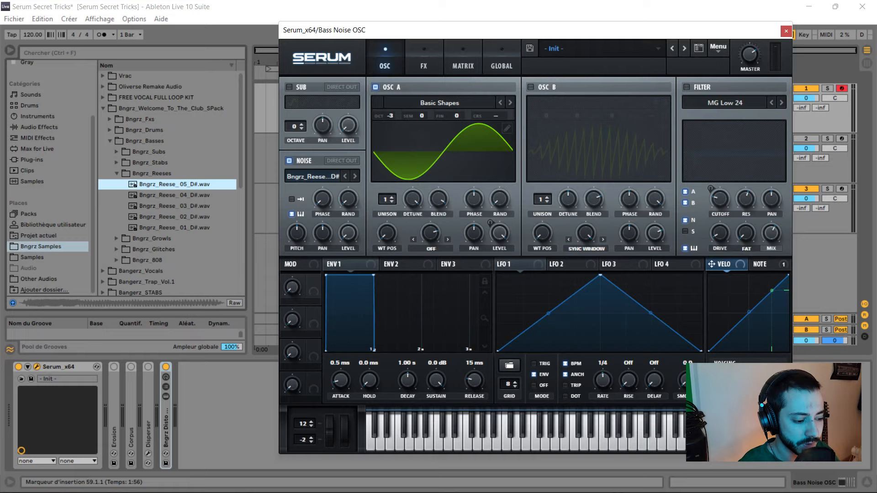
- Adjust the noise oscillator's pitch and enable the filter with the MG Low 24 type
key("a")
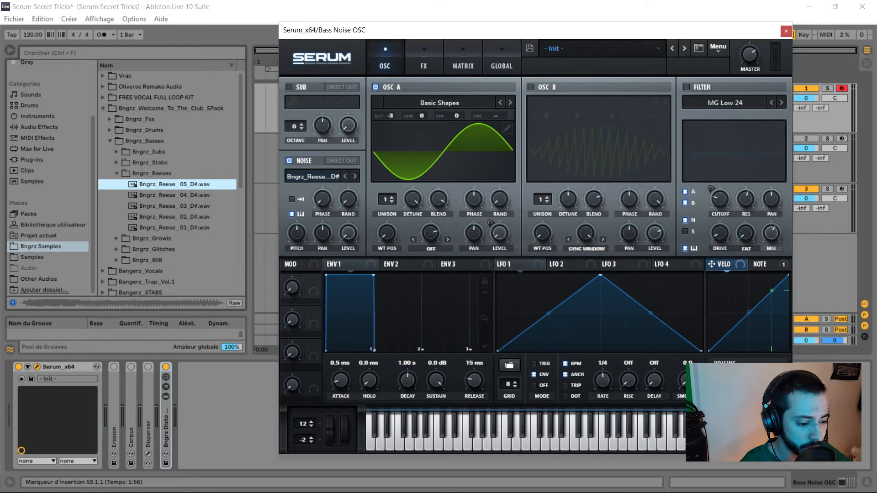
left_click_drag(297, 233, 296, 194)
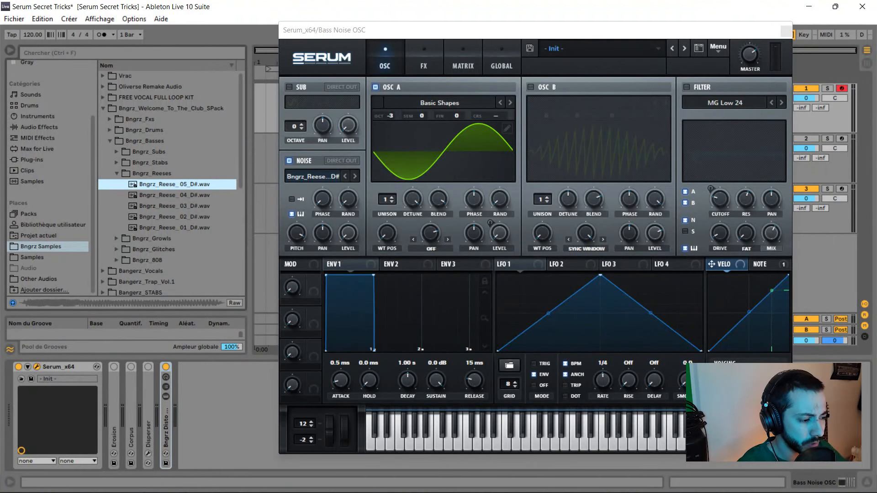
left_click(686, 87)
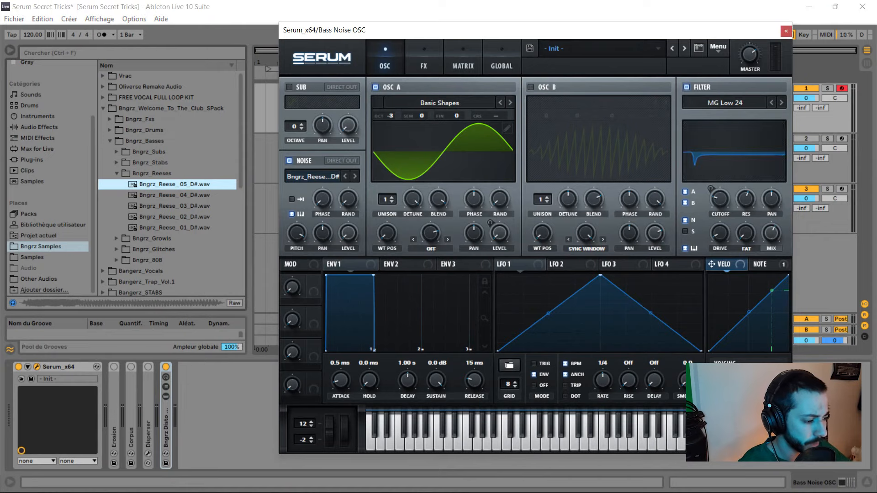
left_click(724, 103)
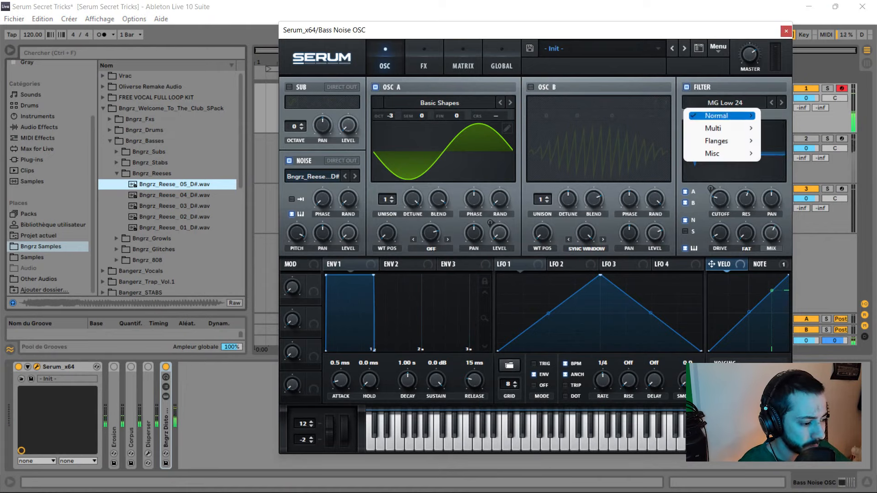
mouse_move(726, 116)
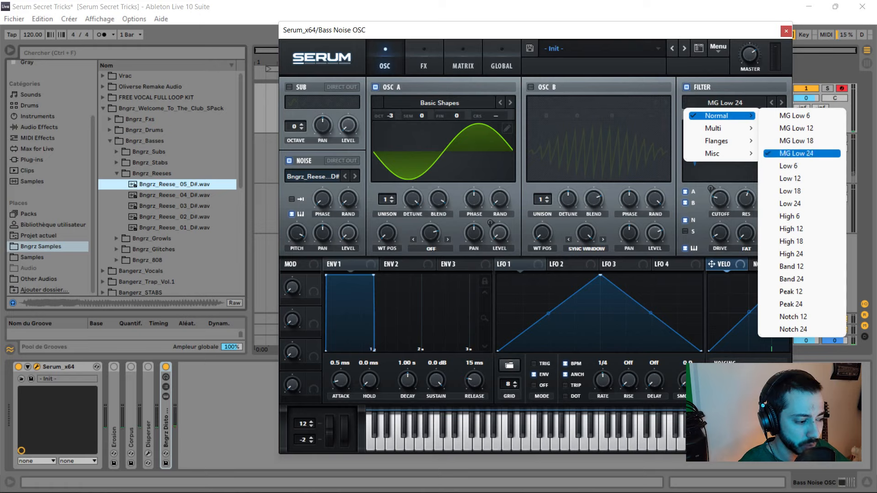
left_click(802, 153)
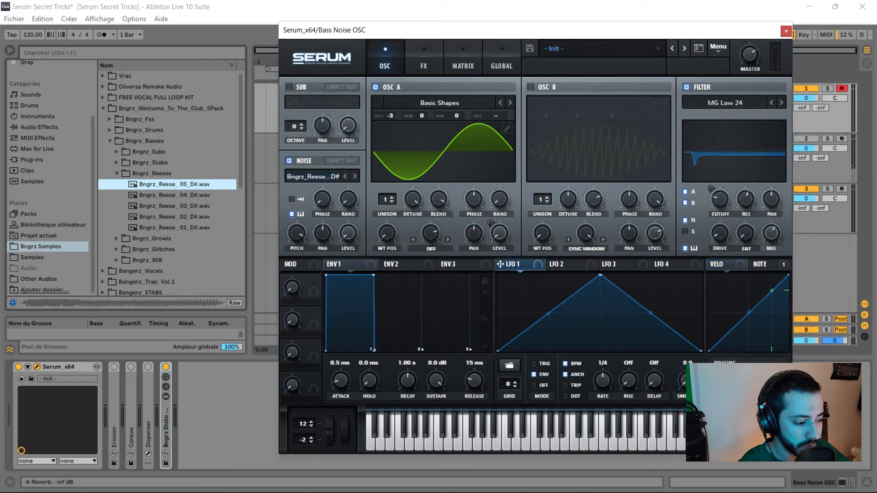
- Check the filter cutoff's modulation source and the filter's resonance and mix settings
right_click(719, 197)
mouse_move(758, 276)
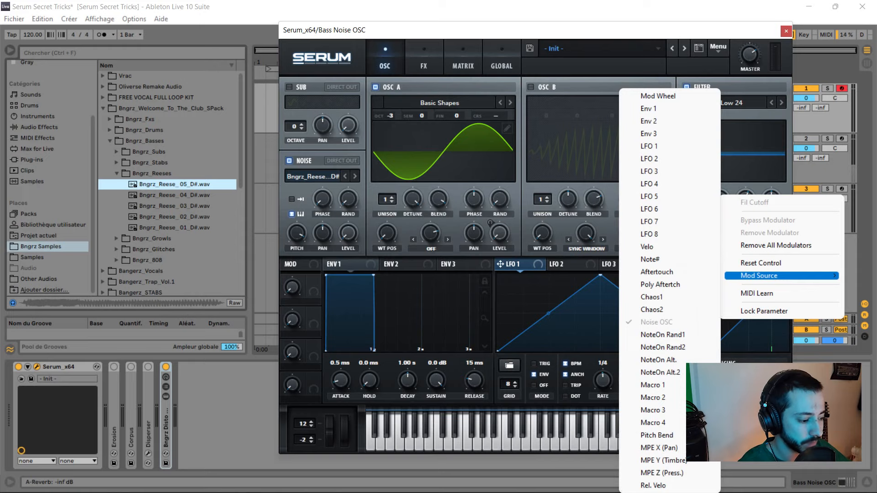
key("Escape")
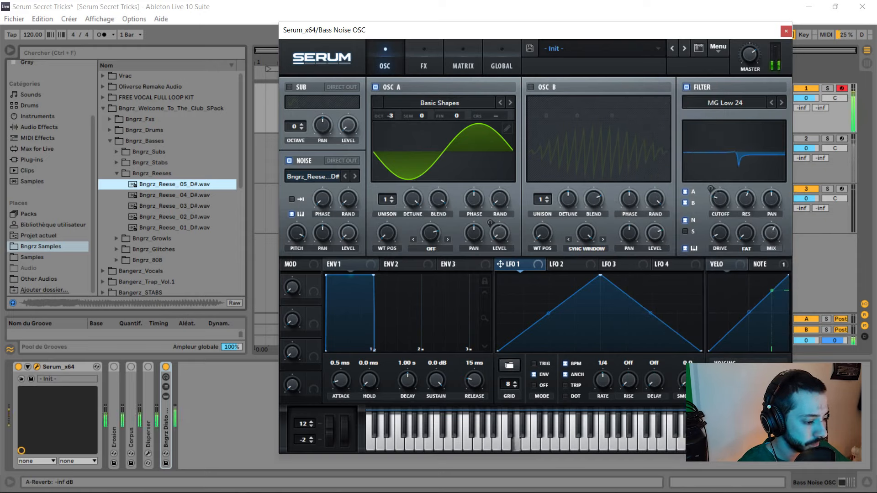
mouse_move(745, 199)
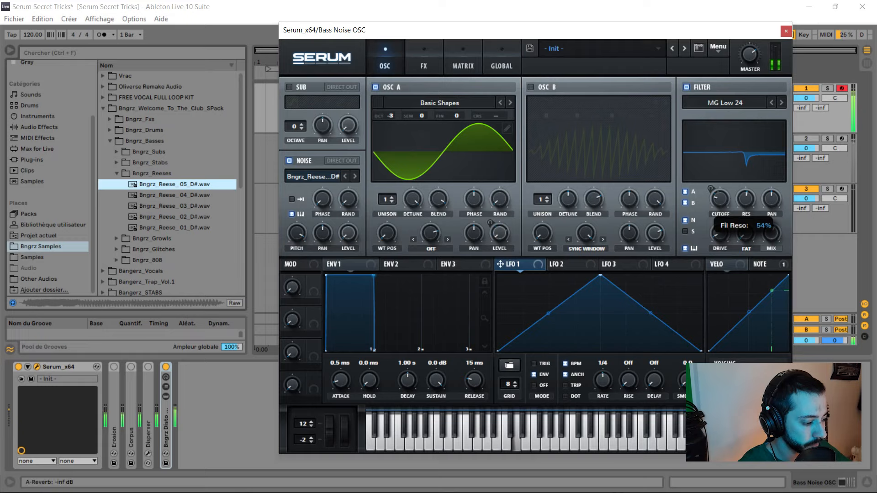
mouse_move(771, 233)
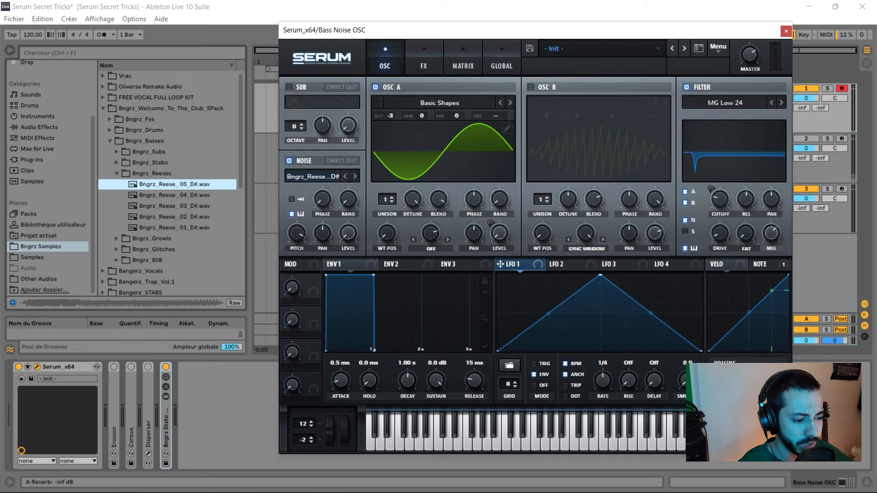
- Enable Serum's Distortion effect and set its drive to about 29%
left_click(424, 62)
left_click(293, 89)
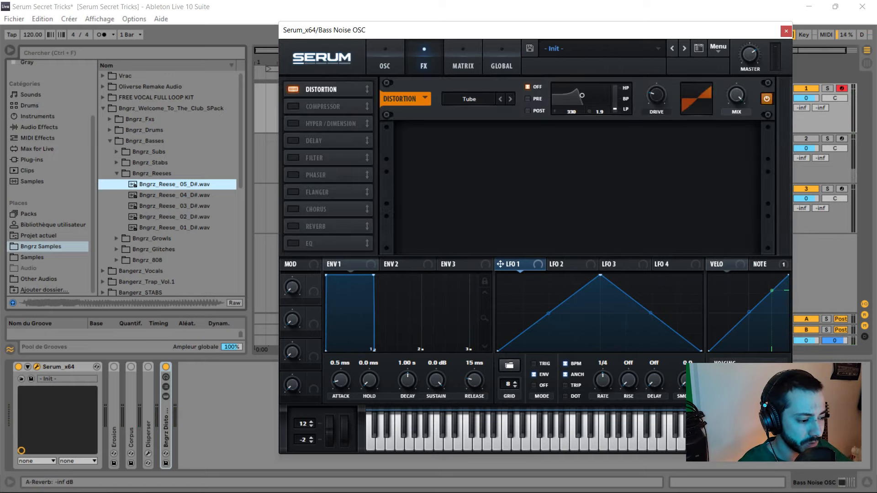
left_click_drag(656, 94, 656, 113)
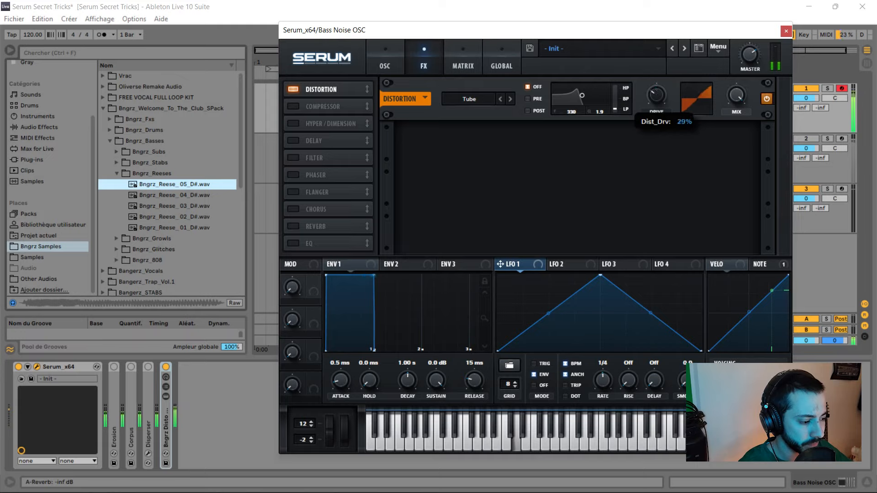
- Enable the Compressor and Hyper/Dimension effects and adjust the Dimension mix
left_click(293, 106)
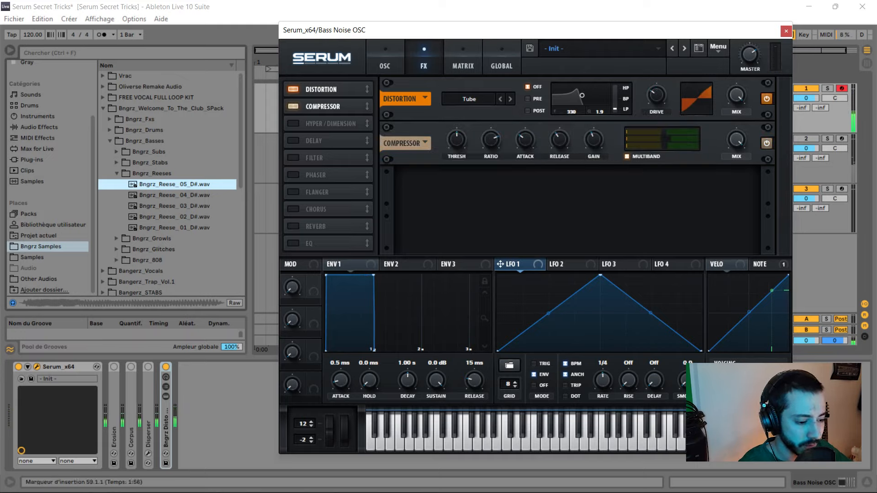
left_click(293, 124)
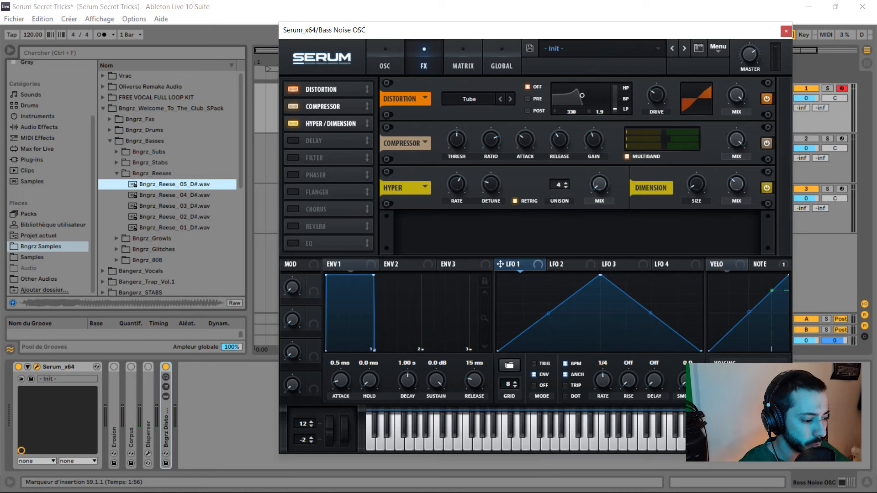
left_click_drag(736, 185, 736, 179)
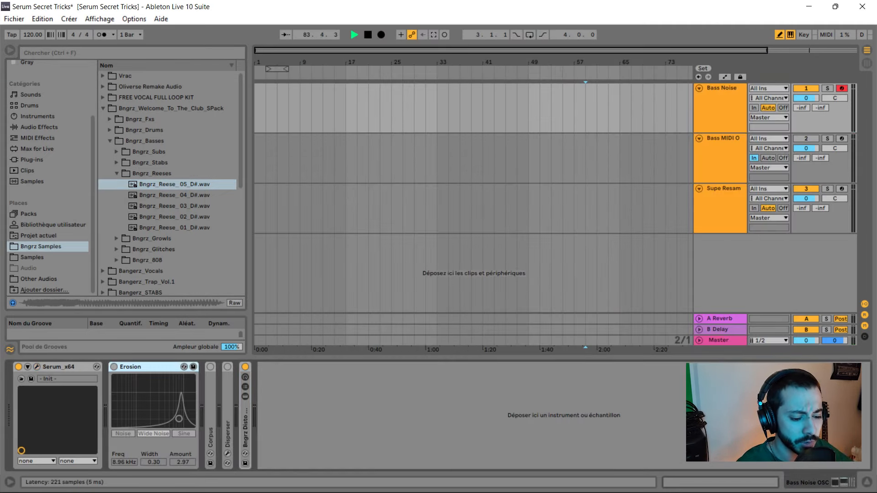
- Activate Erosion on the Bass Noise track and set it to about 5.69 kHz with an amount of 10.7
left_click(114, 367)
mouse_move(179, 418)
left_mouse_down()
mouse_move(183, 403)
mouse_move(170, 414)
left_mouse_up()
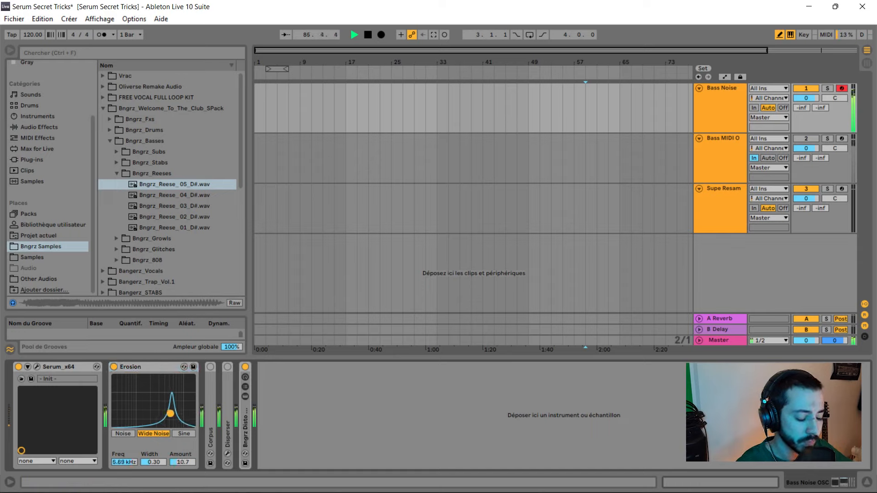
- Unfold and activate Corpus, set its decay to about 126 ms and material to 8.6%, and lower its Dry/Wet
double_click(211, 411)
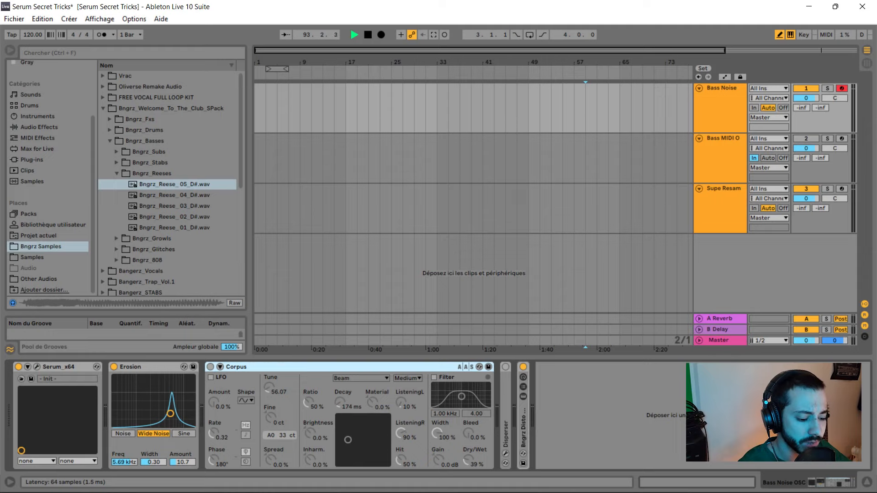
left_click(210, 367)
mouse_move(348, 439)
left_mouse_down()
mouse_move(345, 429)
mouse_move(346, 438)
left_mouse_up()
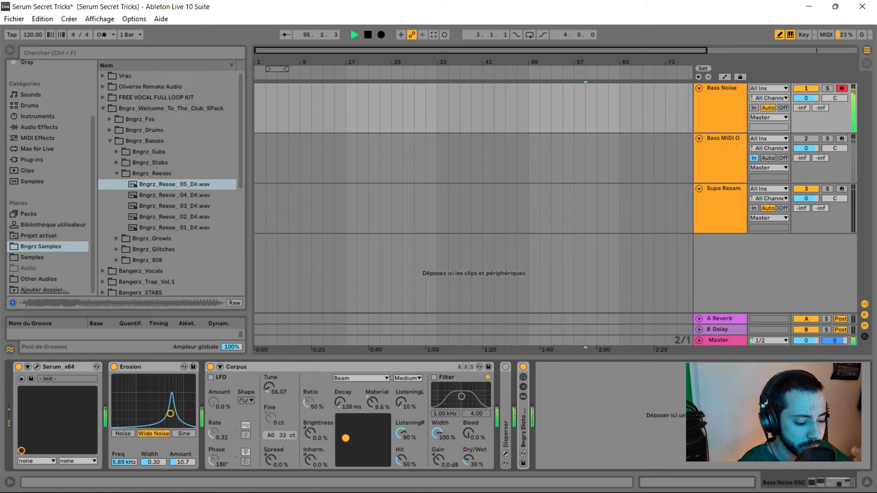
left_click_drag(469, 459, 469, 473)
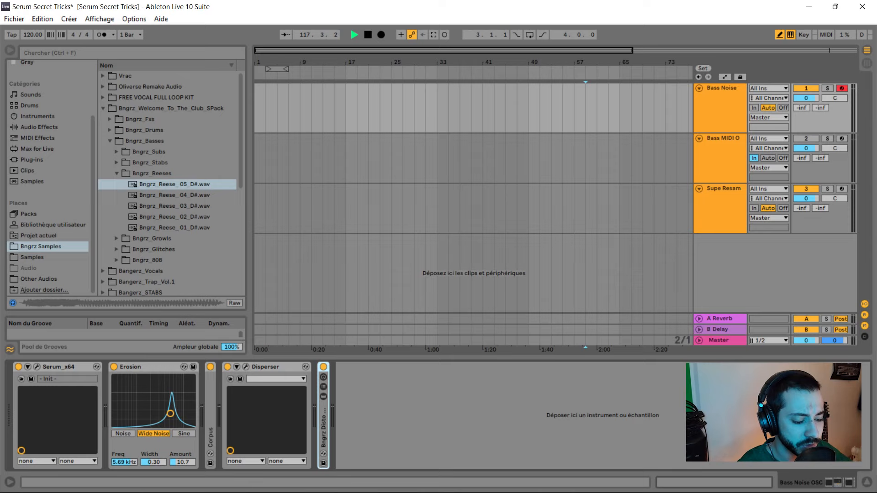
- Review the Disperser plug-in's settings and the oscillator page of SerumFX on the Bass MIDI Out track
left_click(246, 367)
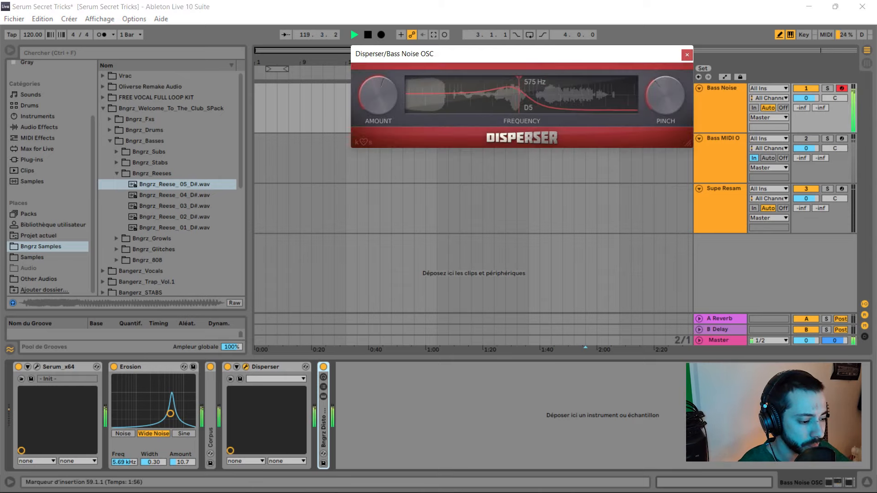
left_click(687, 54)
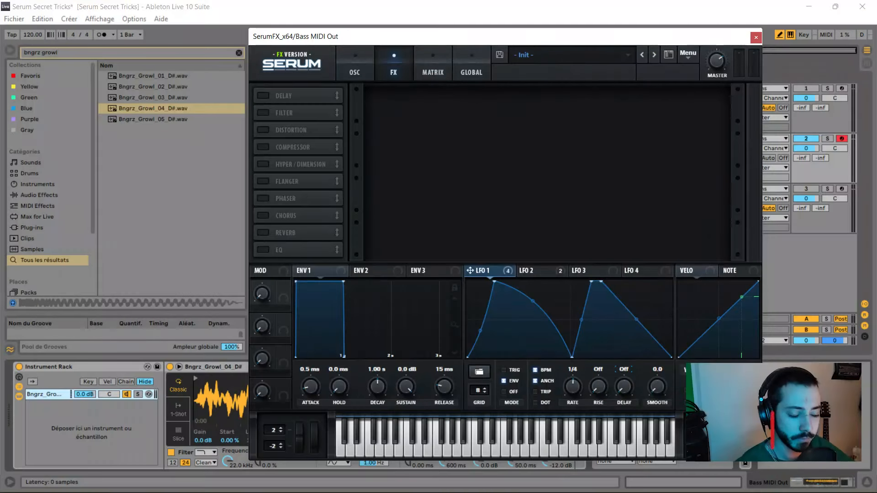
left_click(355, 65)
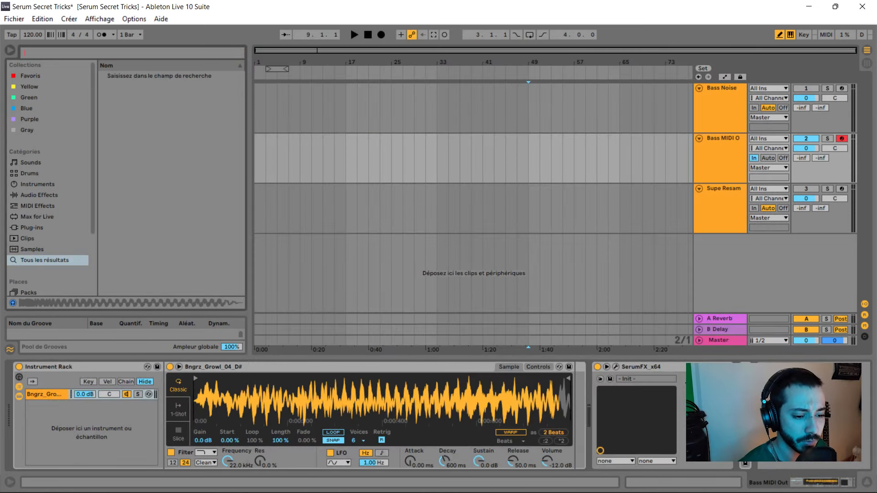
- Search the browser for "exte" and add External Instrument to the Bass MIDI Out track's Instrument Rack
type("exte")
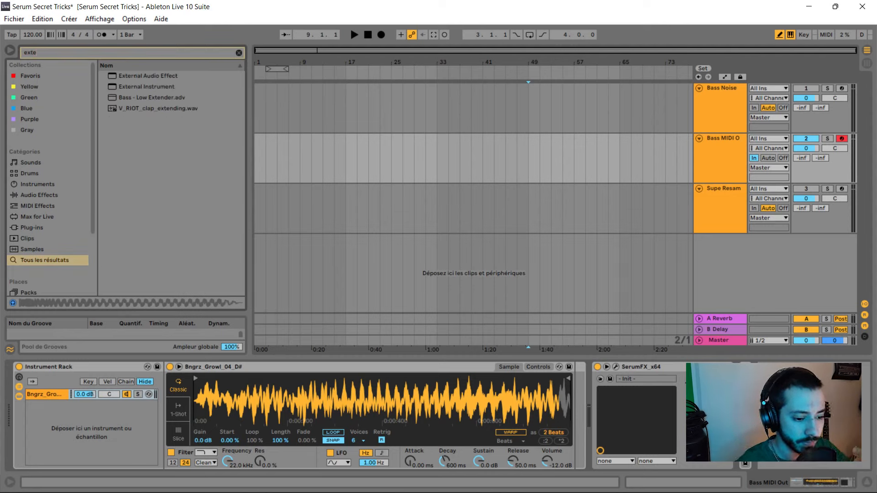
key("Down")
key("Down")
key("Return")
- Route the External Instrument's MIDI to Bass MIDI Out
left_click(204, 385)
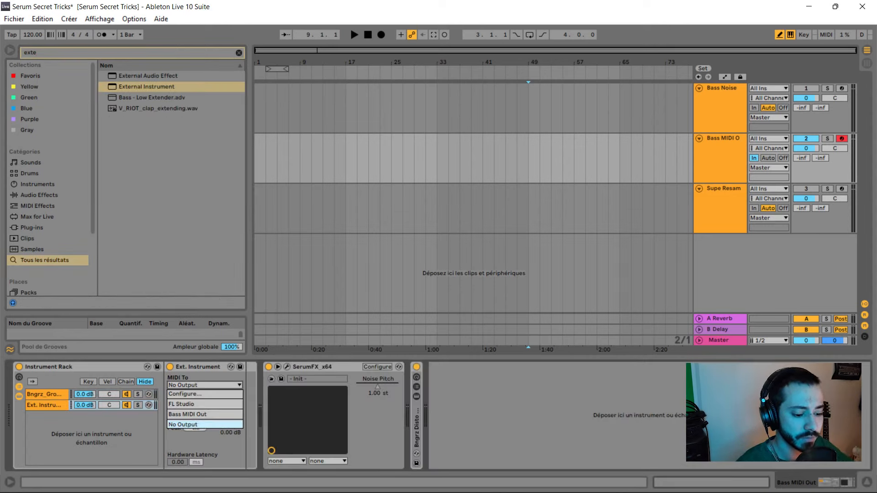
key("Up")
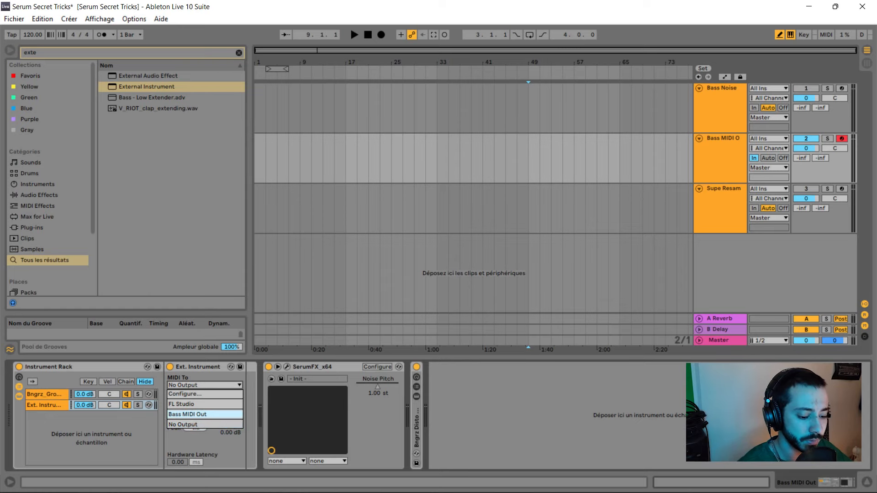
key("Return")
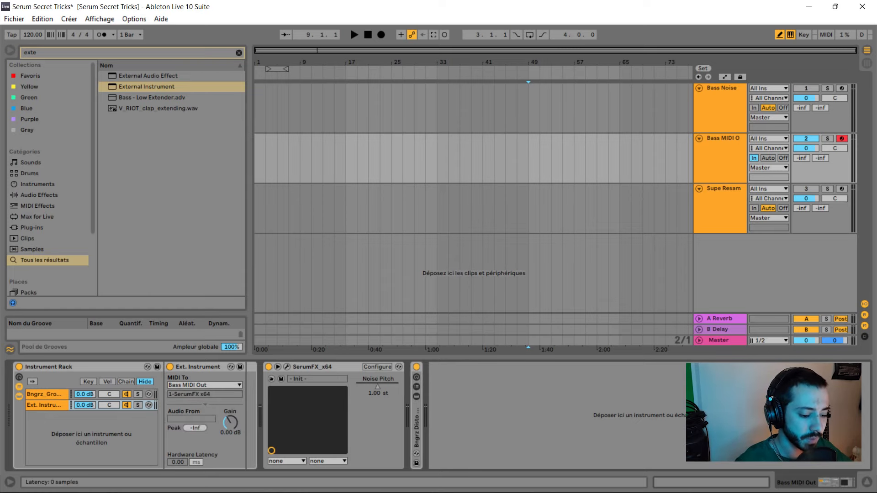
- Play a note through SerumFX on the Bass MIDI Out track to check the incoming signal, and close its window
left_click(287, 367)
key("a")
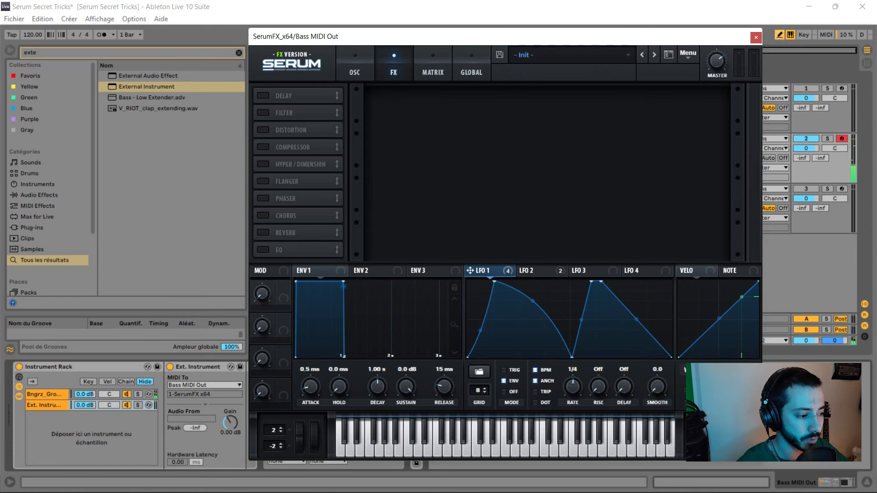
left_click(755, 37)
- Search the browser for "bngrz stab" and reopen SerumFX on its oscillator page
key("ctrl+f")
type("s")
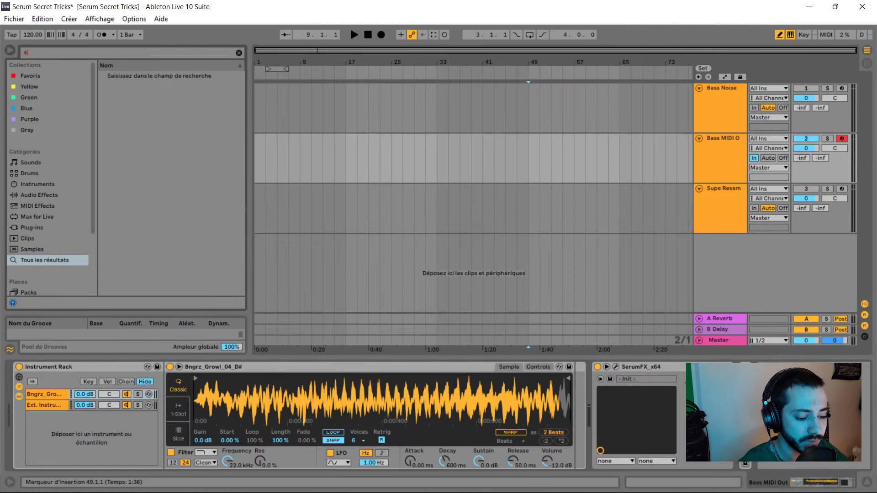
type("s")
left_click(720, 160)
key("s")
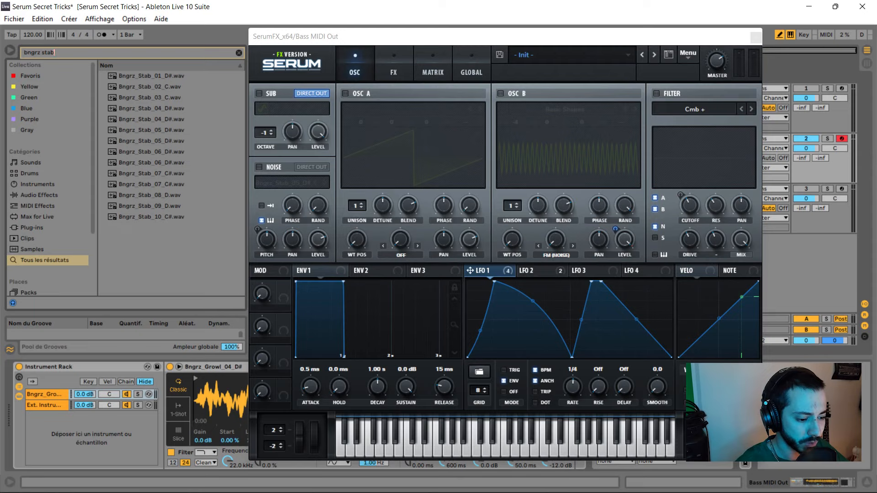
- Enable SerumFX's noise oscillator with the Bngrz_Stab_05_D# sample, and audition that sample from the browser and with a note
left_click_drag(292, 183, 292, 182)
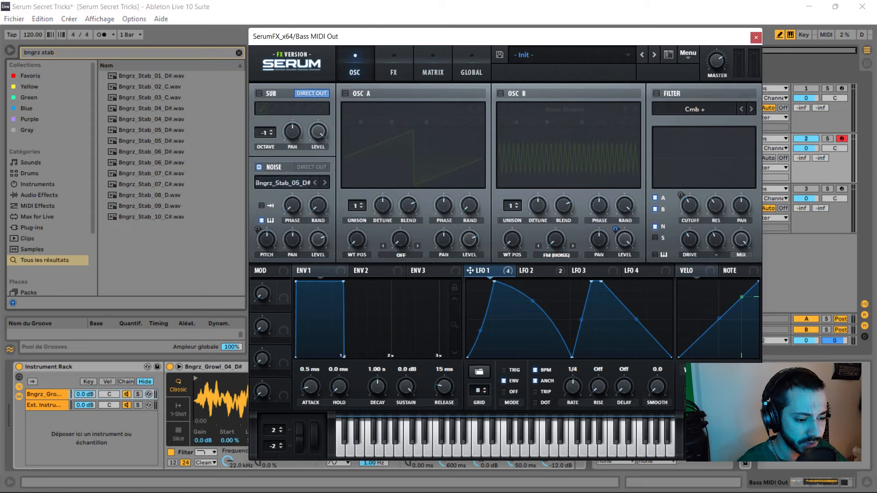
left_click(151, 130)
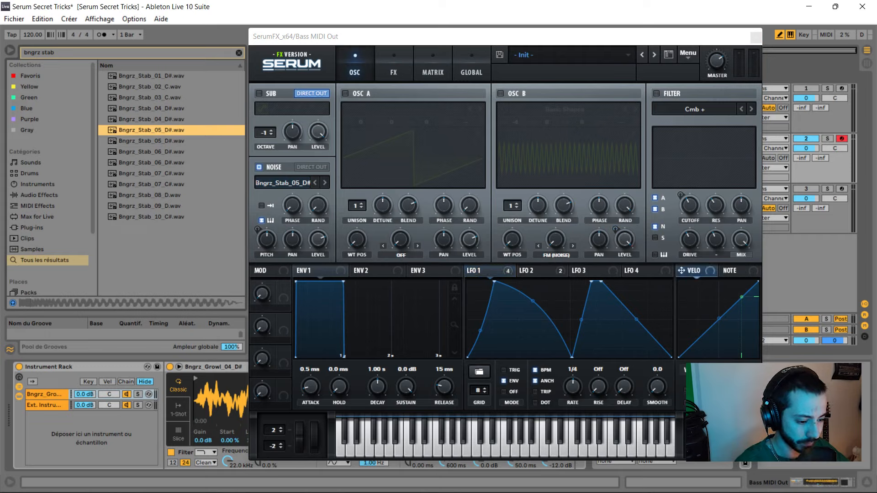
key("f")
- Raise one early and one late point of the LFO 2 curve to form two extra peaks
left_click(532, 271)
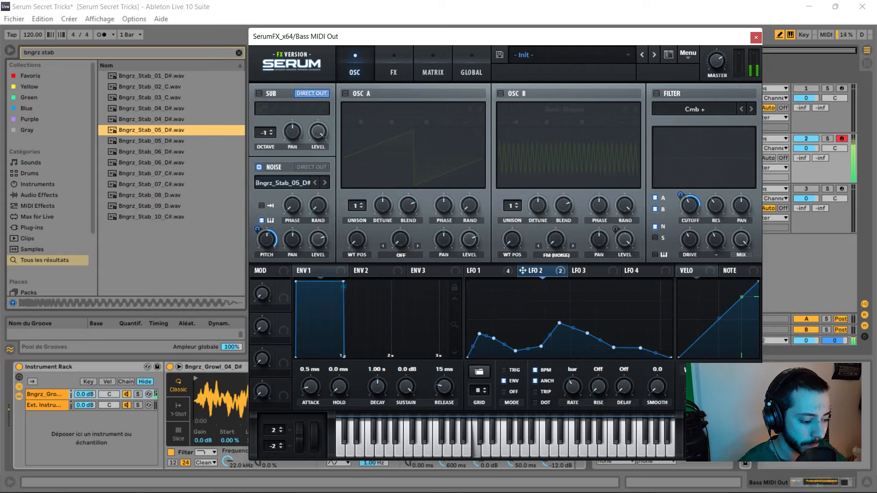
left_click_drag(640, 348, 639, 315)
left_click_drag(494, 339, 499, 313)
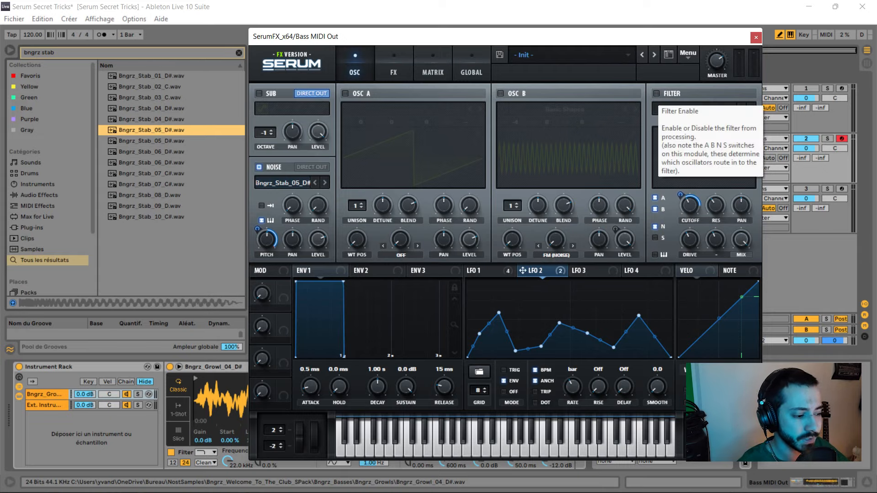
- Enable the Cmb + filter with its mix at about 77%, and lower the two raised LFO 2 points
left_click(656, 94)
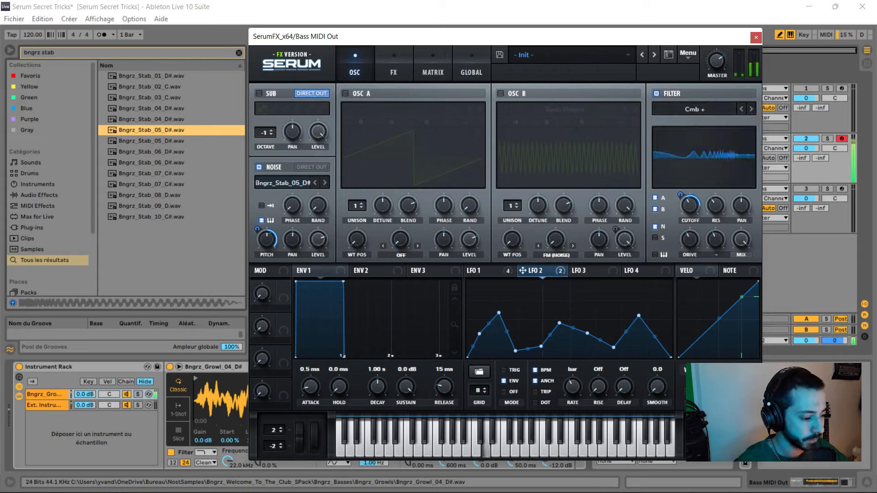
mouse_move(690, 205)
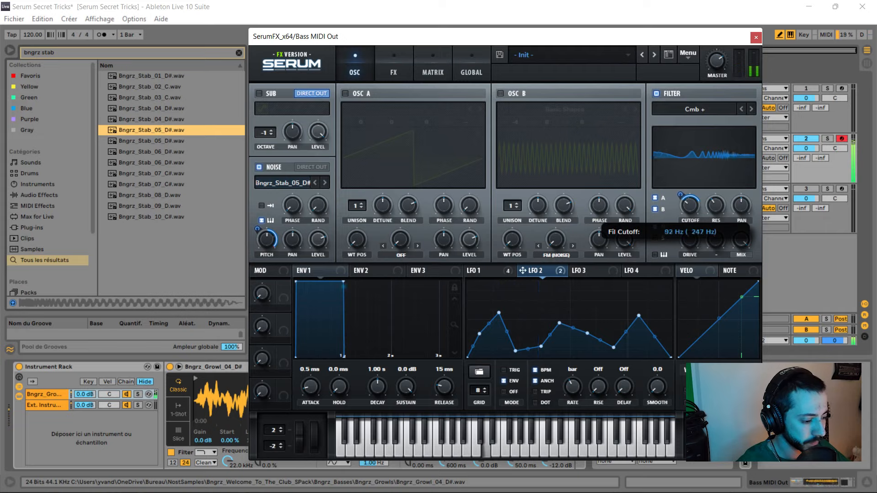
left_click_drag(499, 313, 493, 347)
left_click_drag(638, 315, 635, 351)
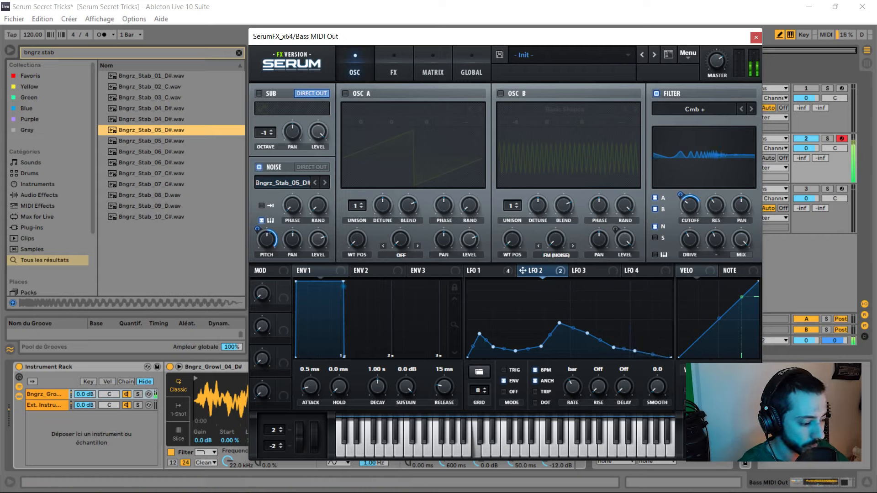
left_click_drag(741, 239, 741, 262)
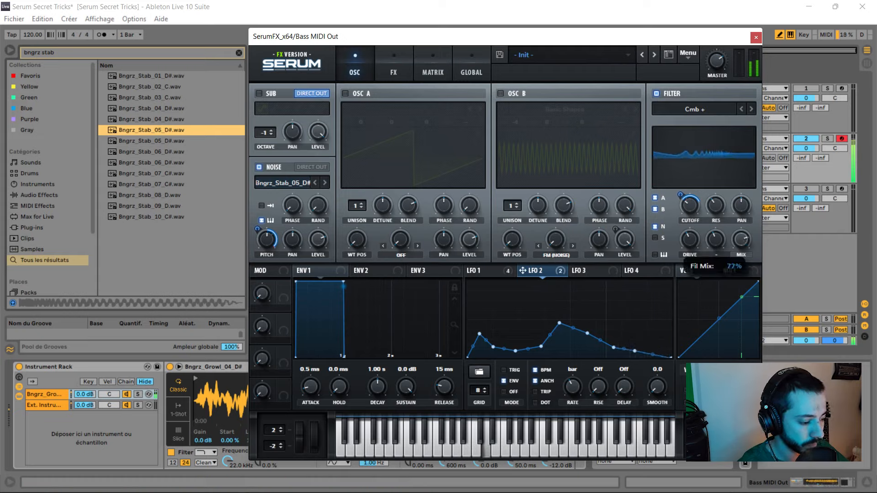
- Enable the Delay effect with both linked times at 17.43, and sharpen LFO 1's first peak into a steep decay
left_click(393, 68)
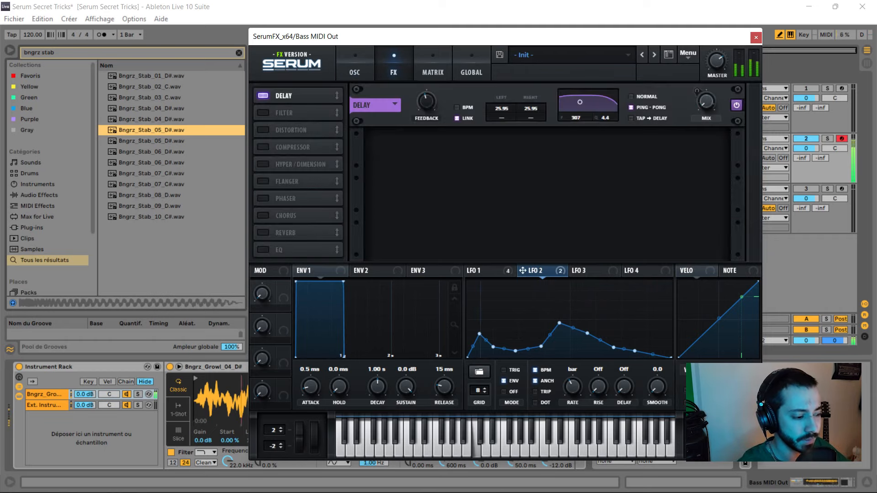
left_click(483, 271)
left_click_drag(490, 281, 485, 281)
left_click_drag(528, 301, 528, 352)
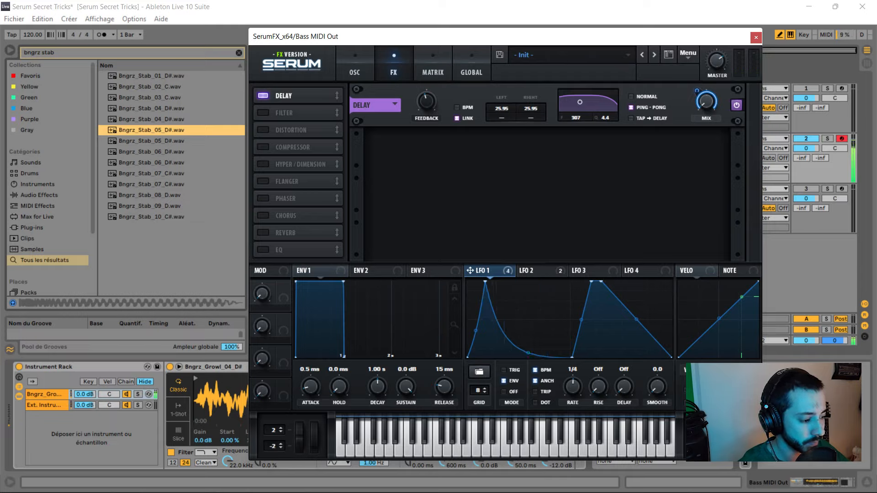
left_click_drag(501, 109, 502, 118)
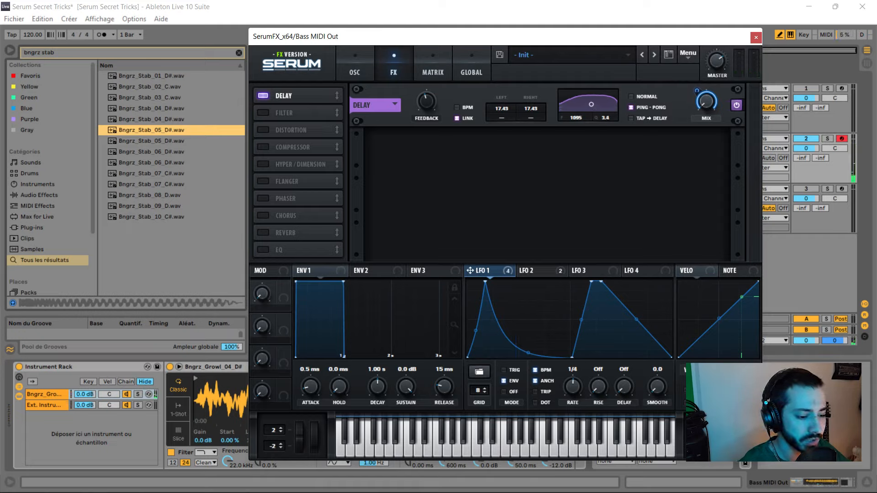
- Enable the Filter effect with the Combs type and raise its cutoff to about 791 Hz
left_click(263, 113)
left_click_drag(518, 146, 517, 128)
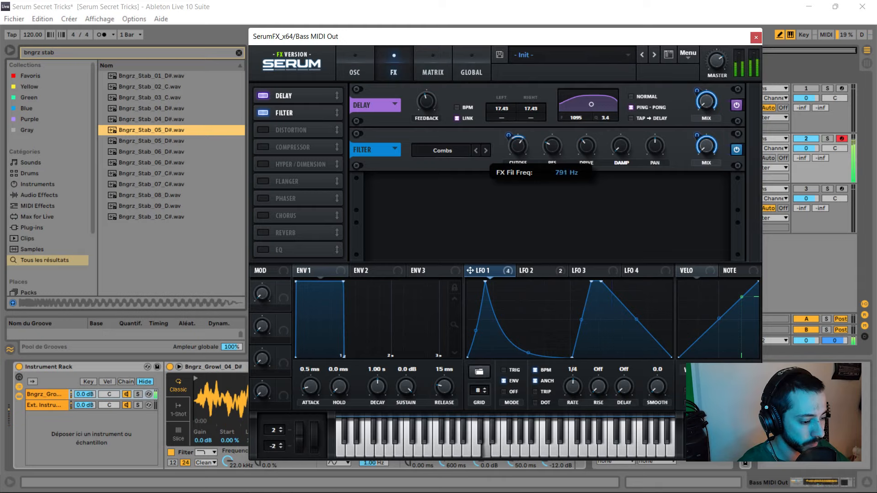
left_click(442, 150)
mouse_move(452, 202)
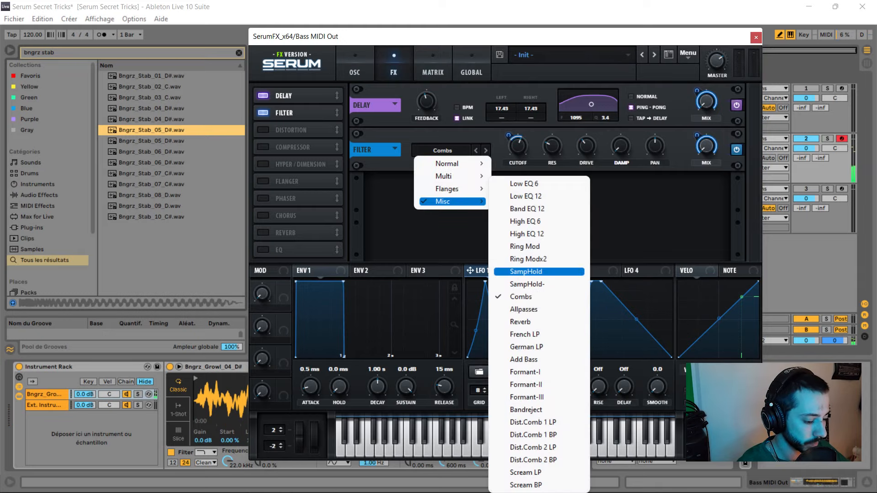
left_click(525, 297)
mouse_move(586, 146)
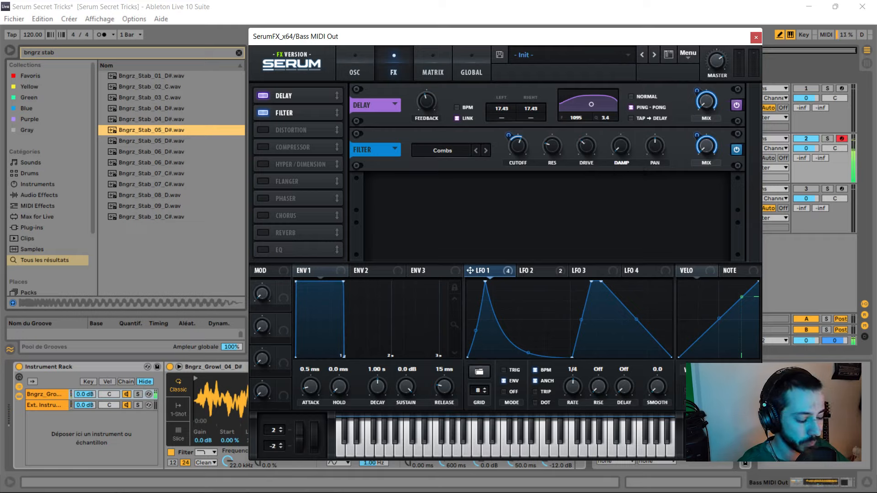
- Enable the Tube Distortion with a slightly higher mix, and turn on the multiband Compressor
left_click(263, 131)
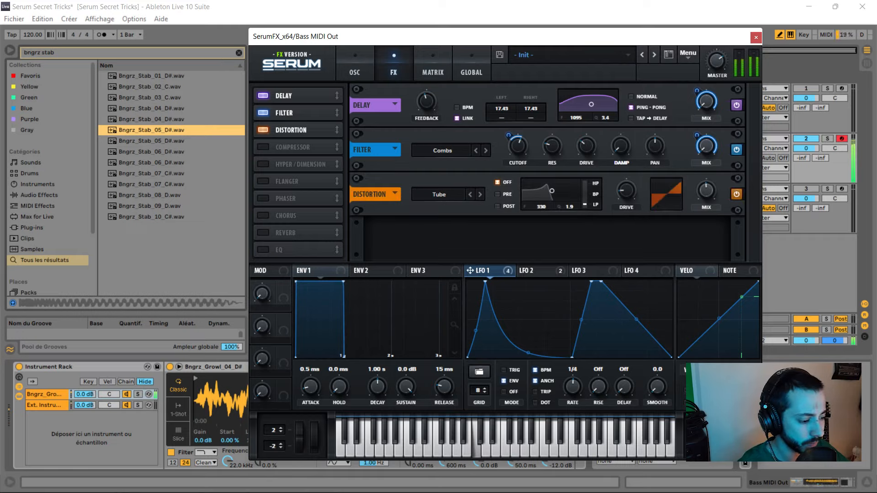
left_click_drag(706, 191, 706, 182)
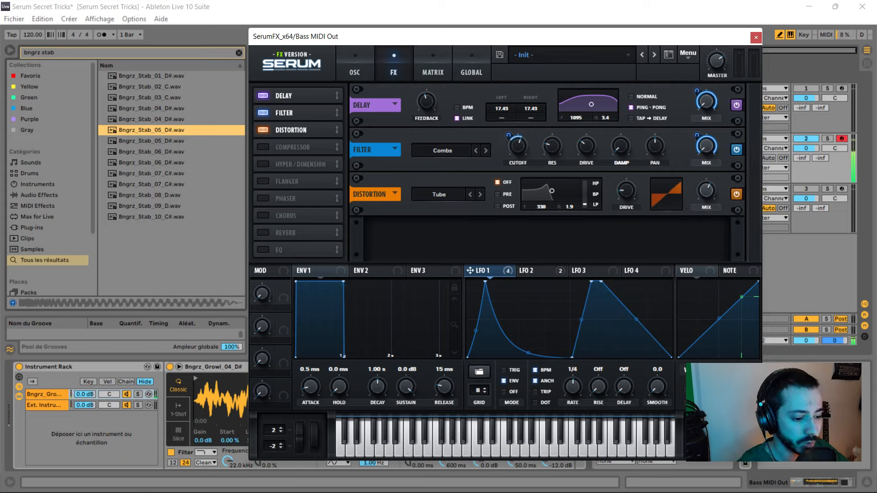
left_click(263, 147)
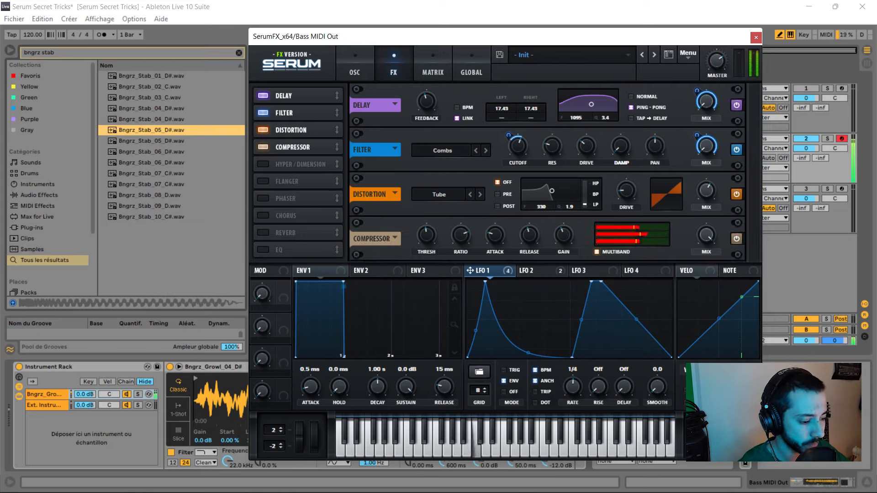
mouse_move(495, 236)
mouse_move(426, 235)
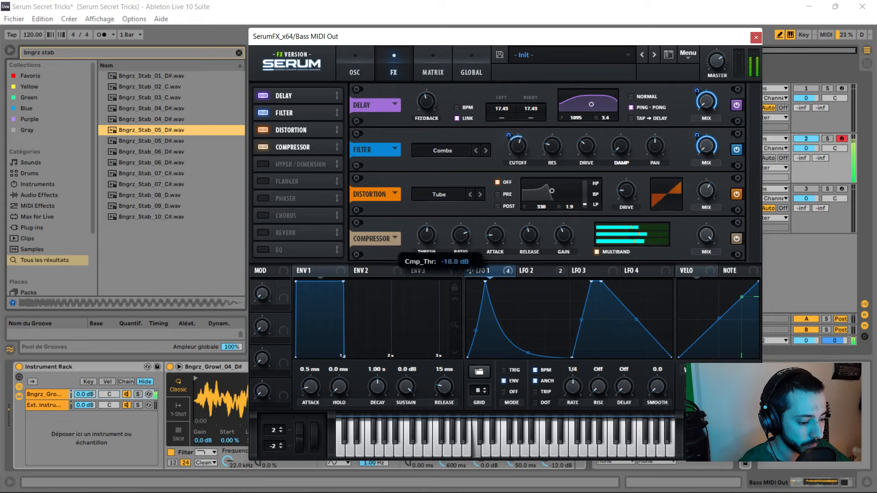
mouse_move(563, 235)
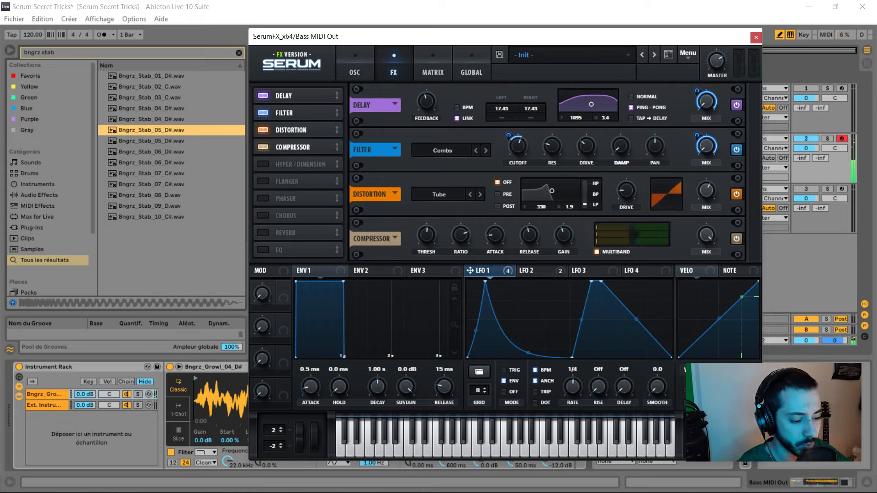
- Enable the Hyper/Dimension effect and adjust the Dimension mix
left_click(263, 164)
left_click_drag(754, 169, 754, 204)
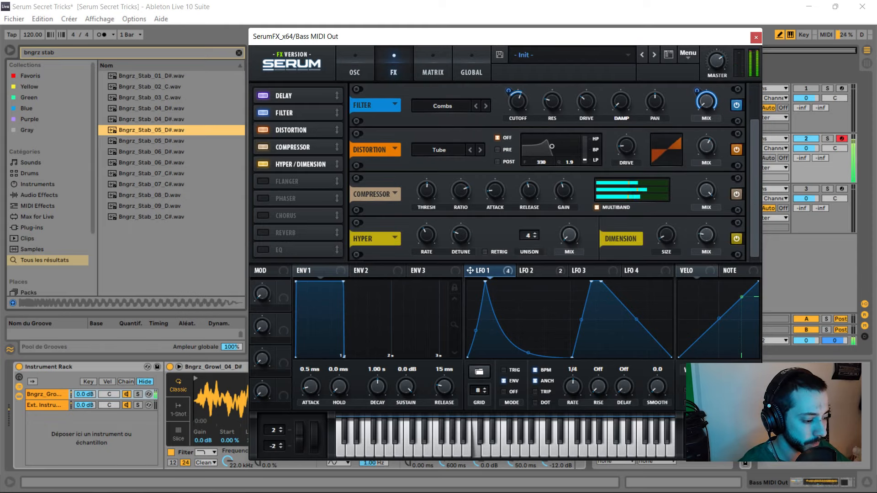
mouse_move(706, 236)
left_click_drag(706, 235, 666, 249)
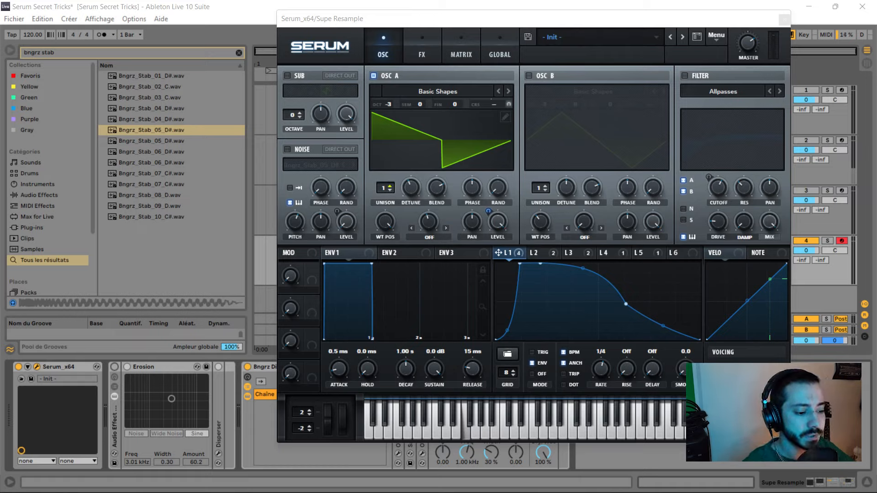
- Set OSC A's unison to 10 voices in Serum on the Supe Resample track, and check the LFO 5 and LFO 1 curves
left_click_drag(383, 188, 383, 152)
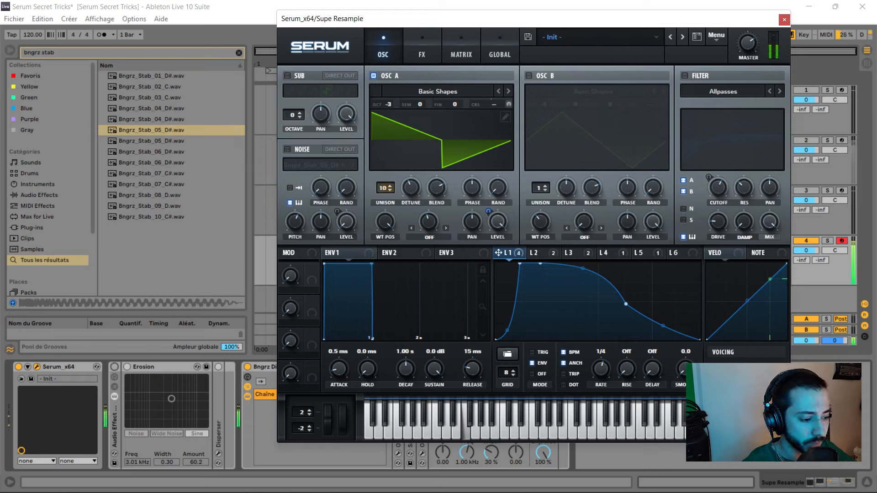
left_click(647, 253)
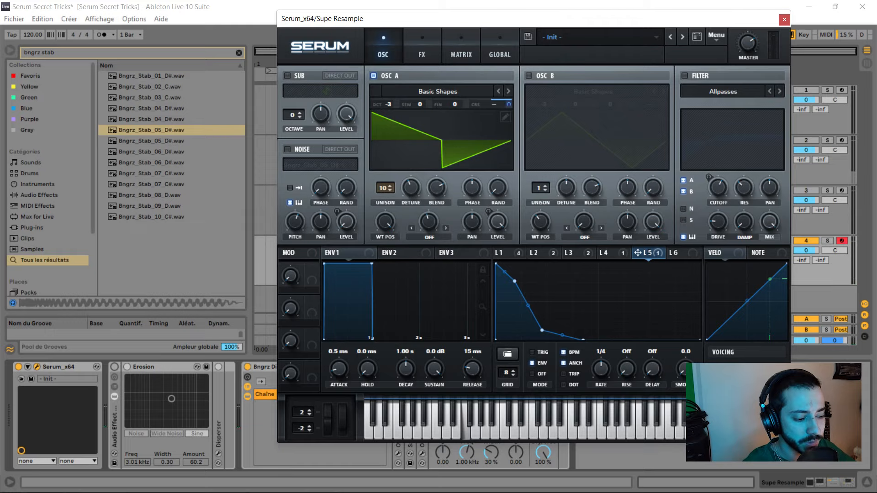
left_click(508, 253)
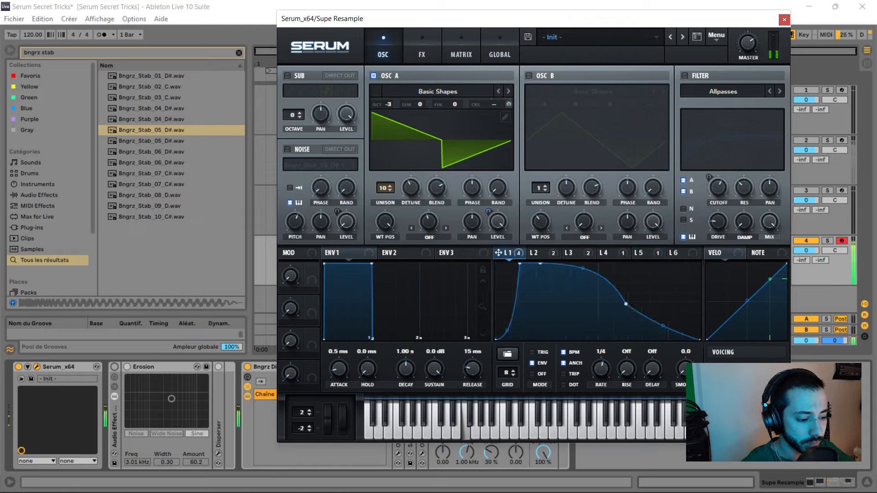
- Resample the sound to OSC A and sweep the new wavetable's position
left_click(715, 35)
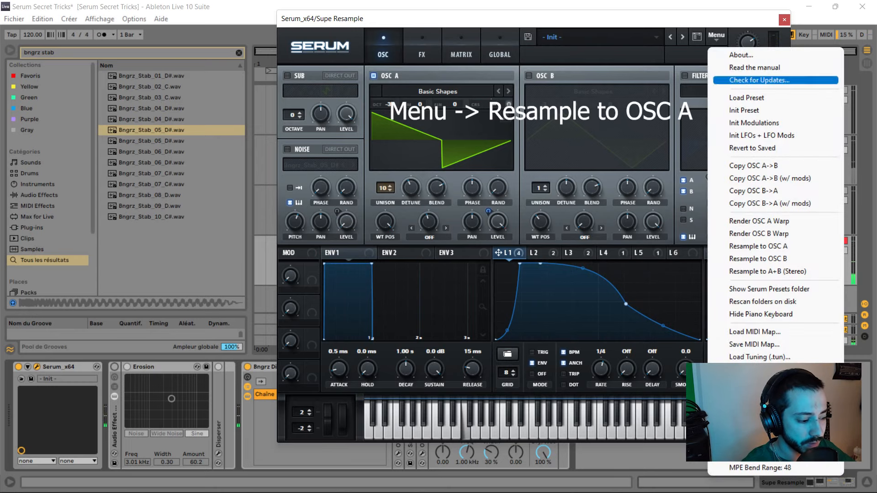
left_click(764, 246)
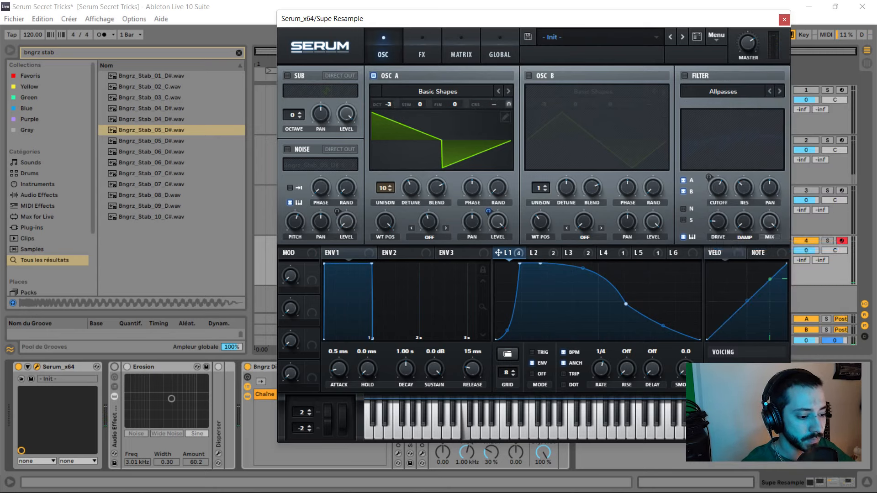
left_click_drag(385, 221, 385, 210)
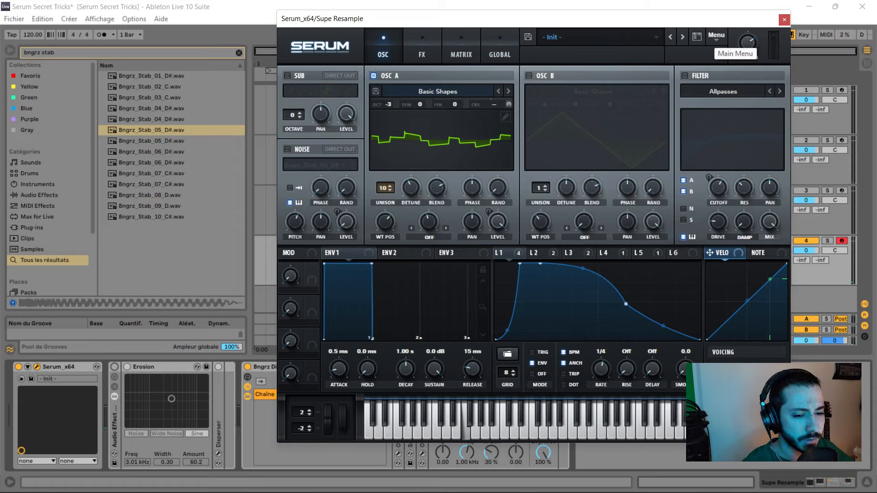
- Resample the sound to OSC A once more, and reduce OSC A to 1 unison voice with the wavetable position at its minimum
left_click(716, 38)
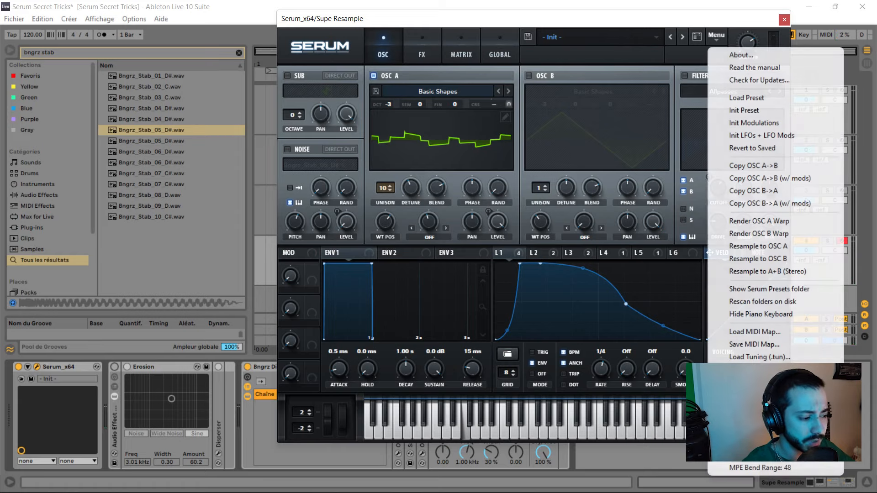
left_click(774, 246)
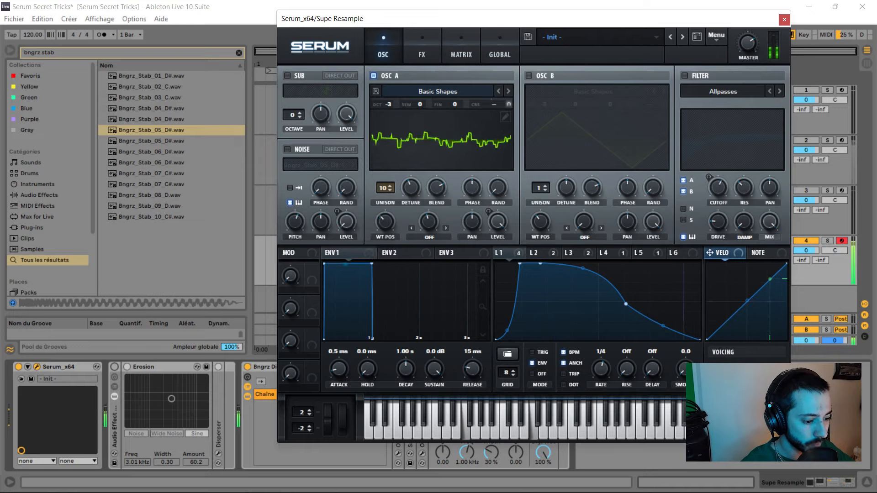
mouse_move(388, 188)
left_mouse_down()
mouse_move(388, 219)
mouse_move(385, 183)
mouse_move(385, 190)
left_mouse_up()
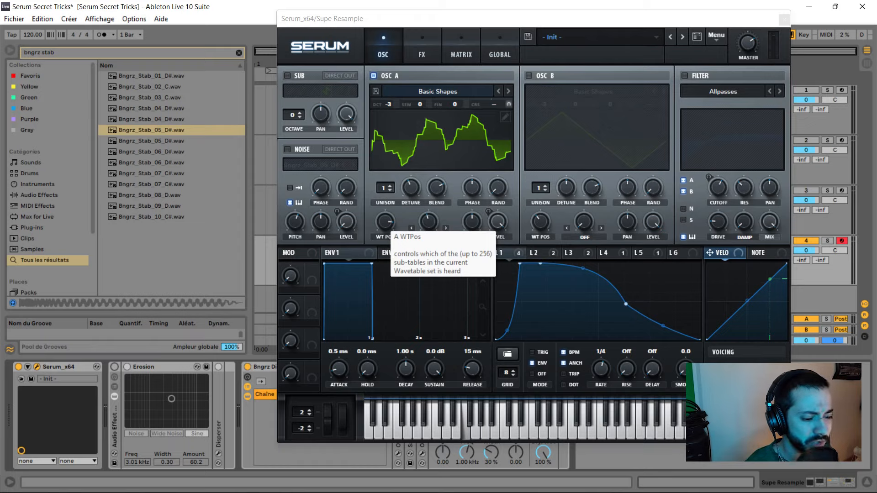
left_click_drag(385, 223, 385, 254)
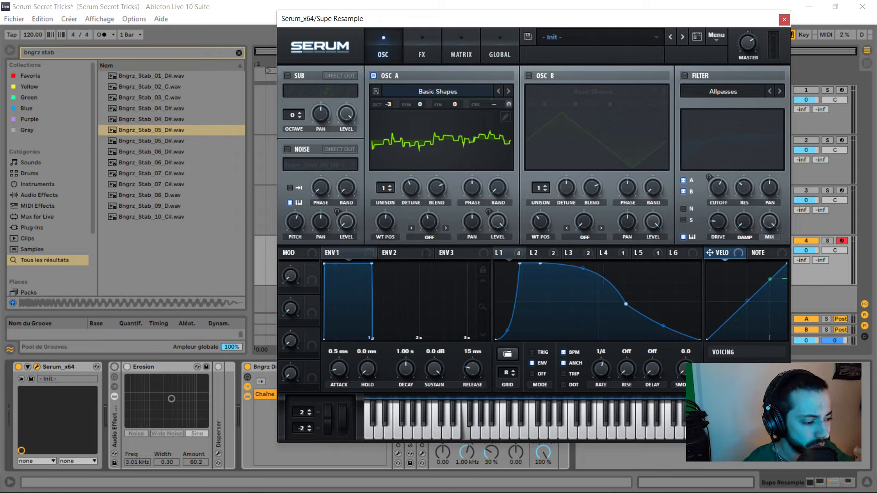
- Select Allpasses as the type of Serum's main filter
left_click(723, 91)
mouse_move(708, 142)
left_click(791, 268)
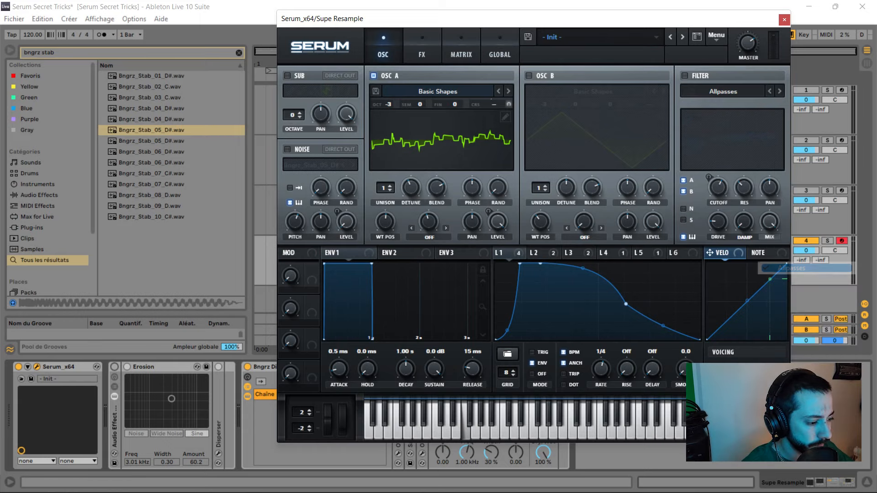
- Show LFO 2's curve and enable OSC B
left_click(539, 252)
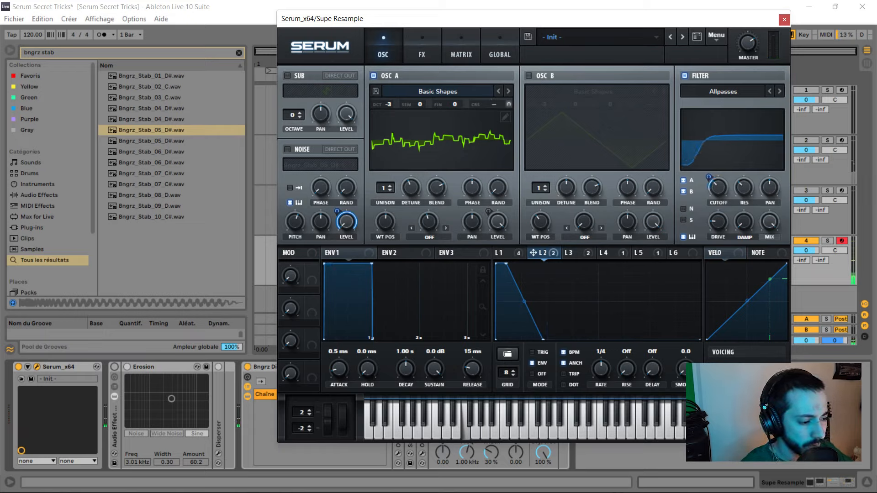
left_click(529, 76)
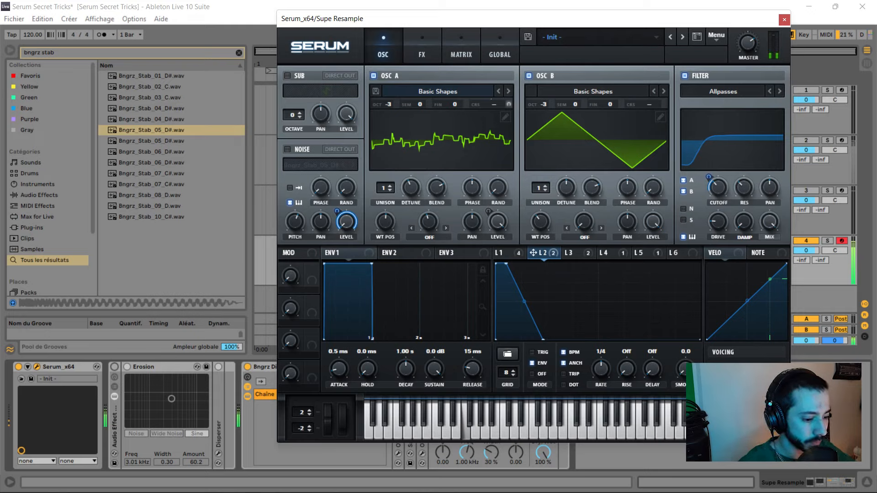
- Turn off the bypass on LFO 1's modulation of OSC A's level, and shift the first peak of LFO 1's curve slightly to the right
left_click_drag(500, 253, 497, 222)
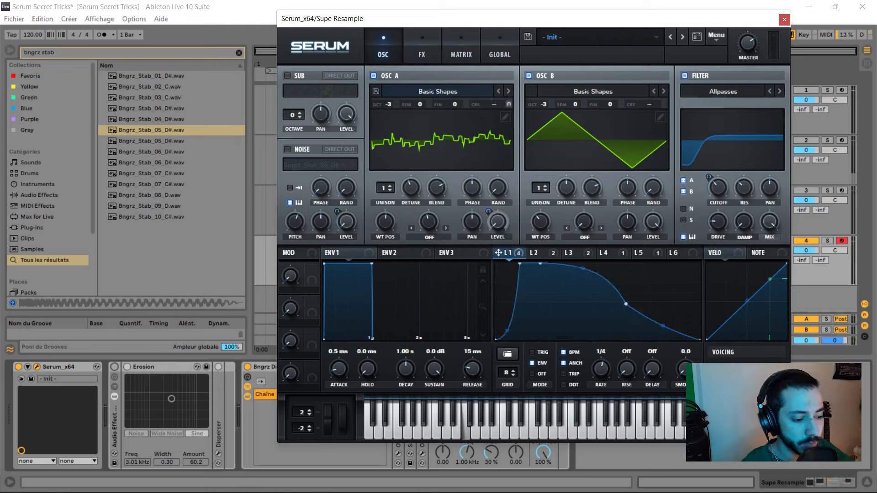
right_click(497, 222)
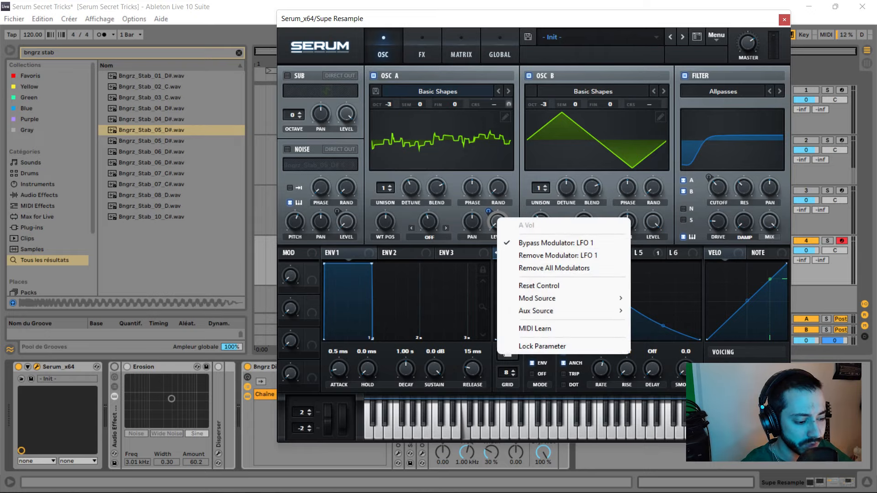
left_click(529, 243)
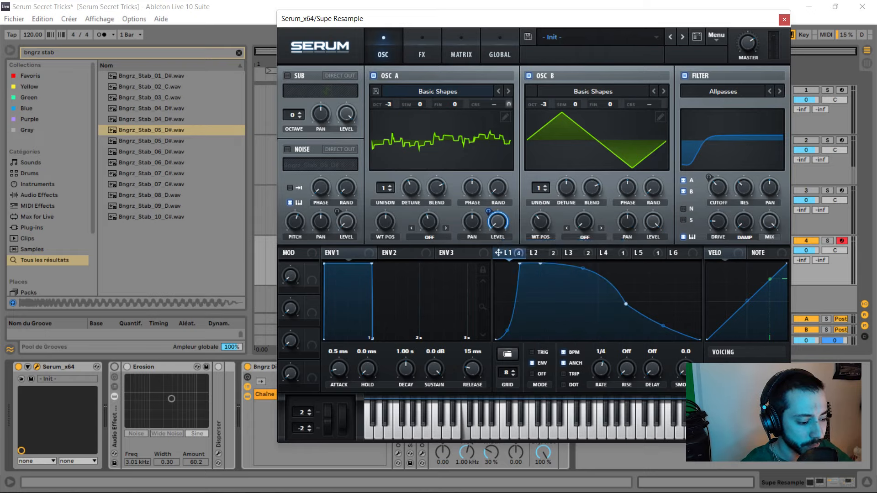
left_click_drag(519, 264, 522, 263)
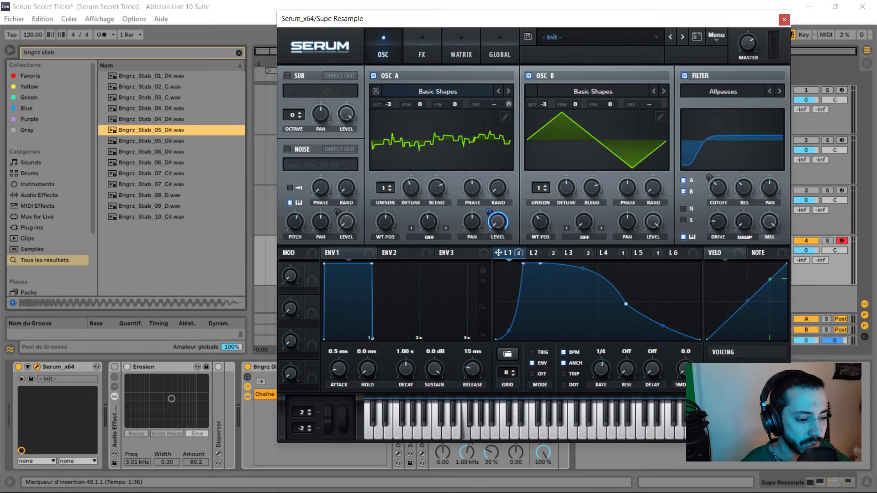
- Load the sample Bngrz_Stab_05_D#.wav into Serum's noise oscillator and show the LFO 2 curve that modulates its level
left_click_drag(146, 130, 320, 164)
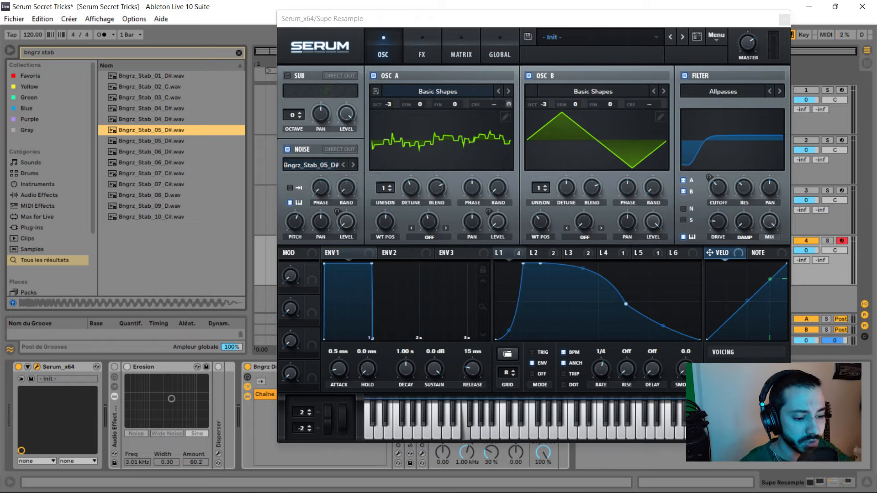
left_click(275, 261)
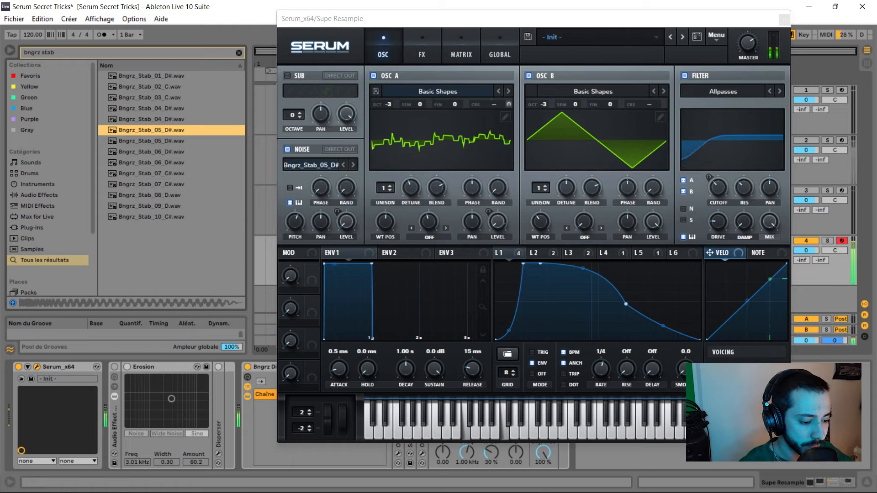
left_click(542, 252)
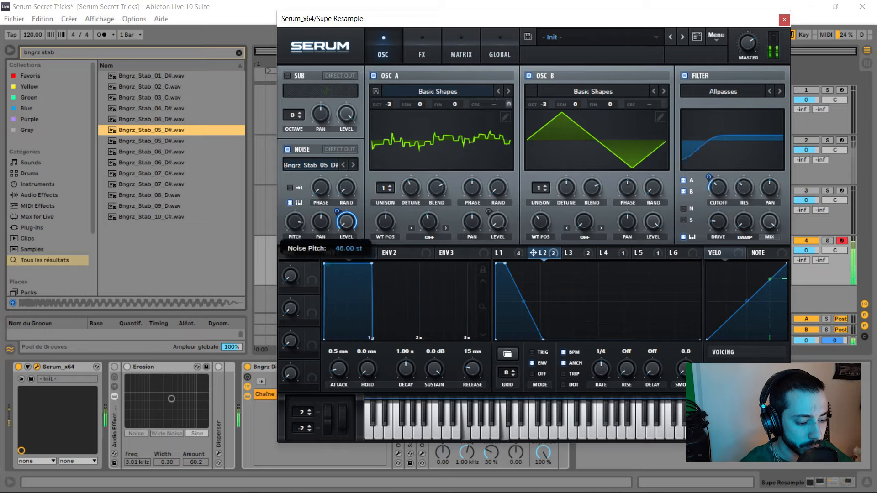
- Fine-tune the noise oscillator's pitch around 48 st, and set OSC A's wavetable position to 169
left_click_drag(295, 222, 294, 223)
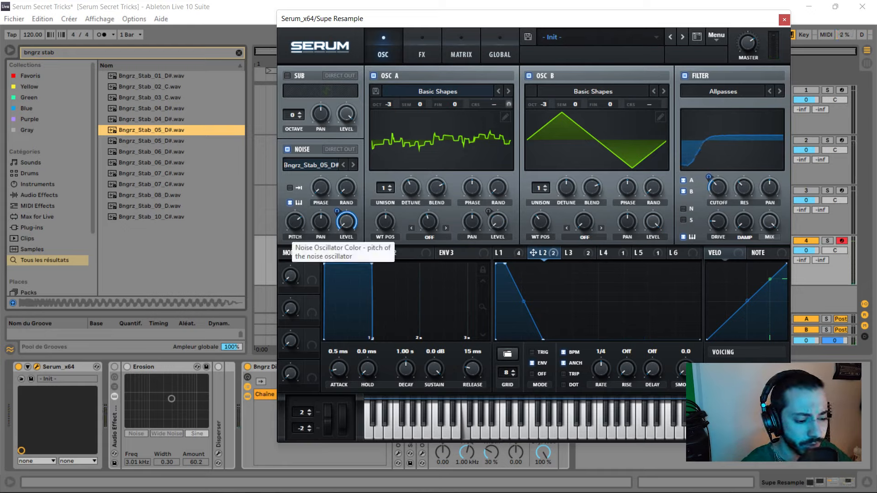
left_click_drag(295, 222, 295, 225)
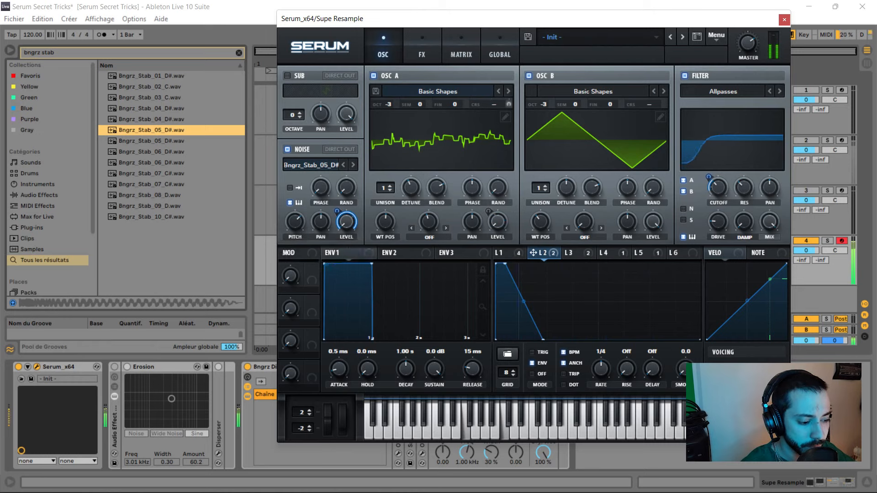
left_click_drag(386, 221, 385, 243)
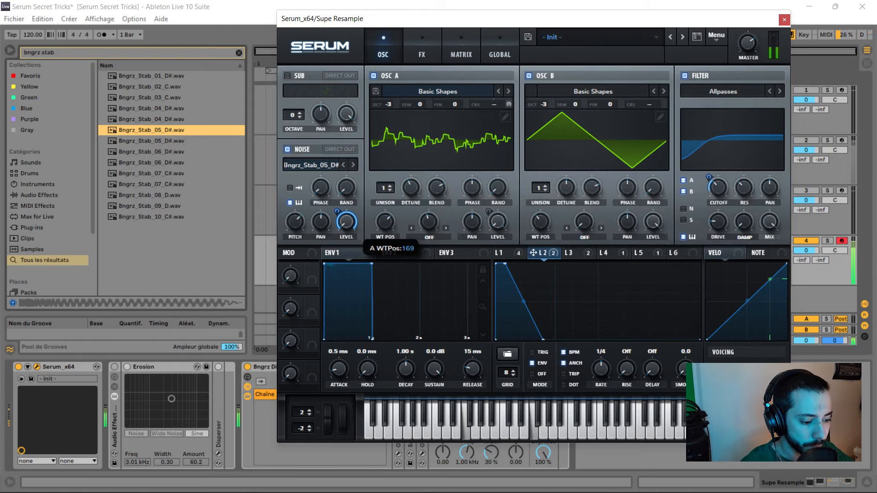
- Enable Serum's Filter effect with the Flg + type from the Flanges group
left_click(421, 50)
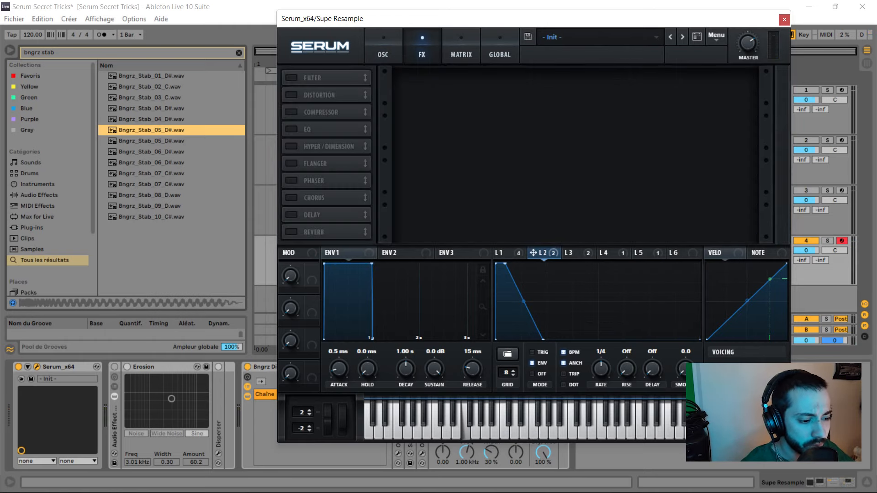
left_click(290, 77)
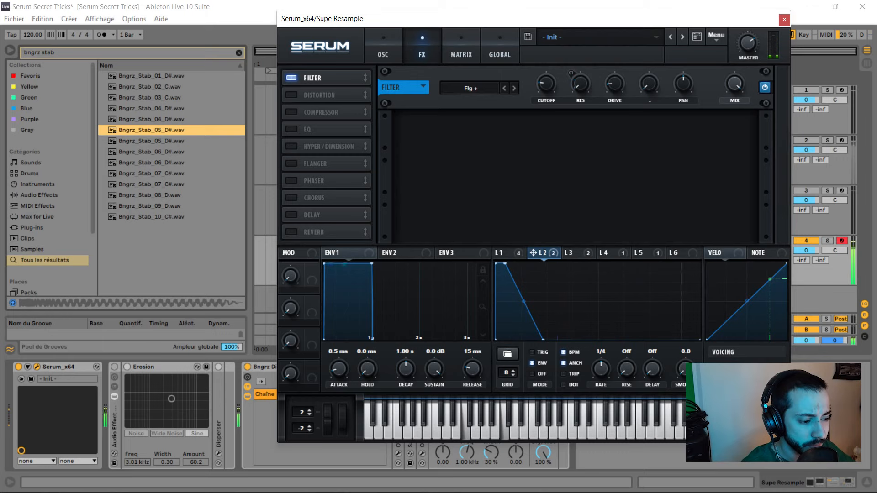
left_click(470, 89)
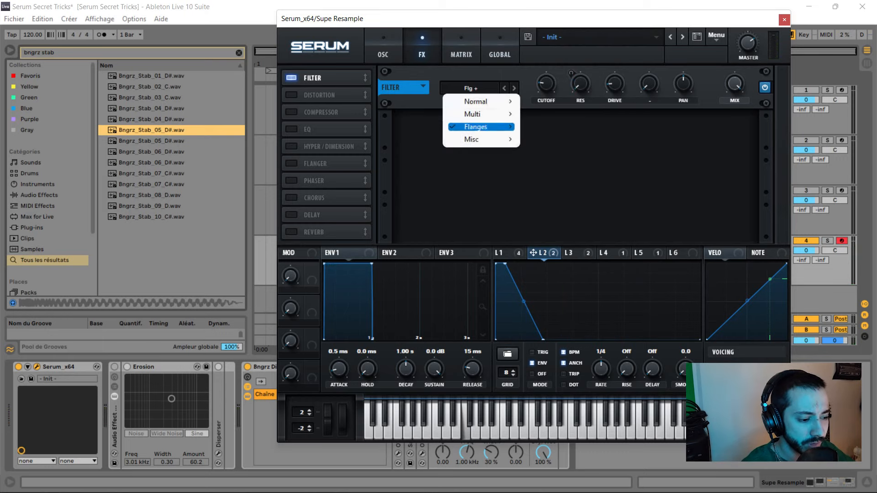
mouse_move(484, 127)
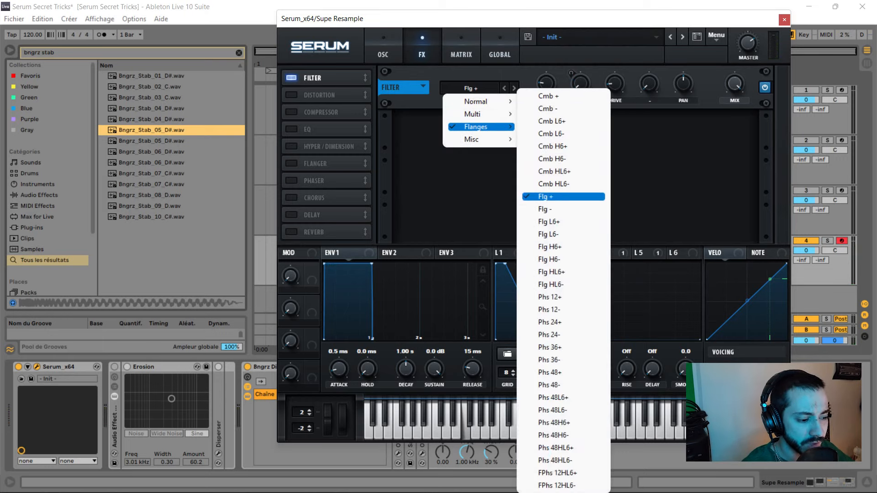
left_click(545, 196)
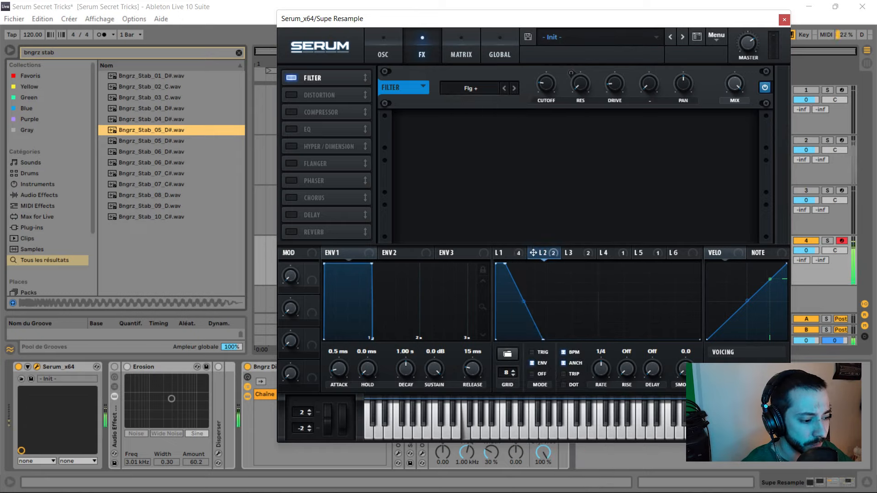
- Enable the Distortion effect with Diode 2, show LFO 1, and adjust LFO 1's modulation of the distortion mix
left_click(291, 95)
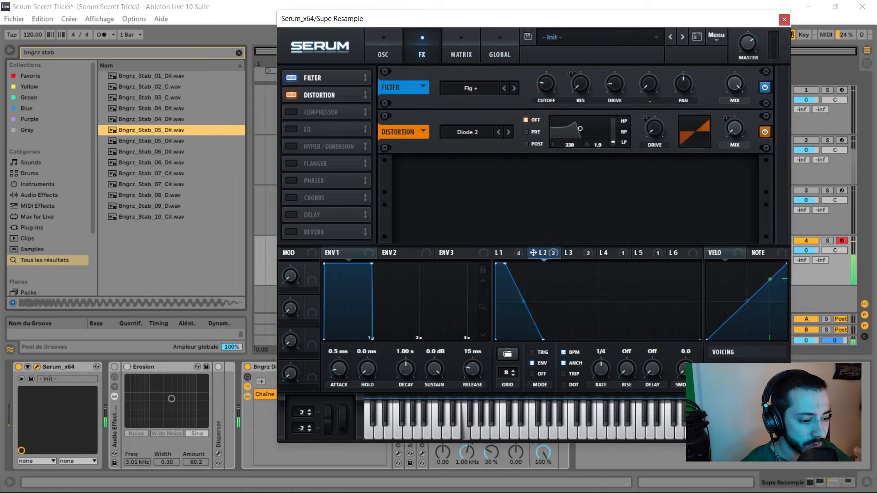
key("f")
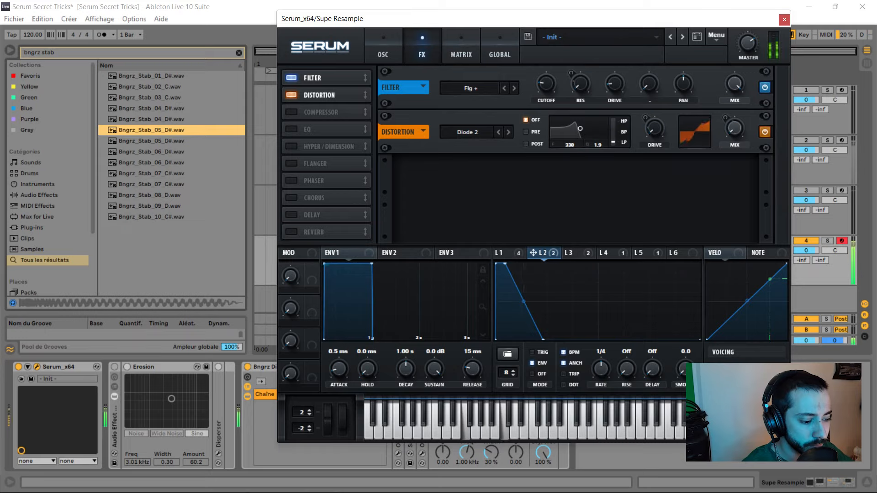
left_click(508, 252)
left_click_drag(725, 118, 725, 128)
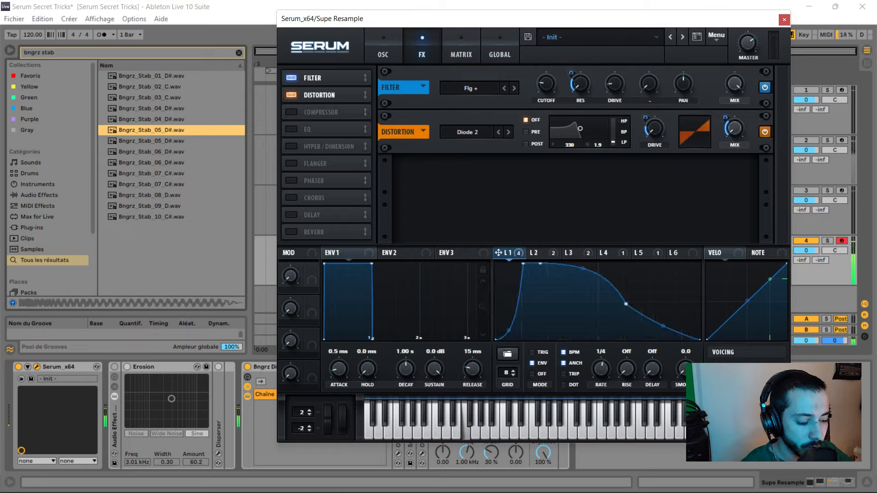
- Enable the Compressor and EQ effects, and reshape LFO 4's curve, which modulates the EQ's high-band frequency, into a gentler two-point decline
left_click(291, 112)
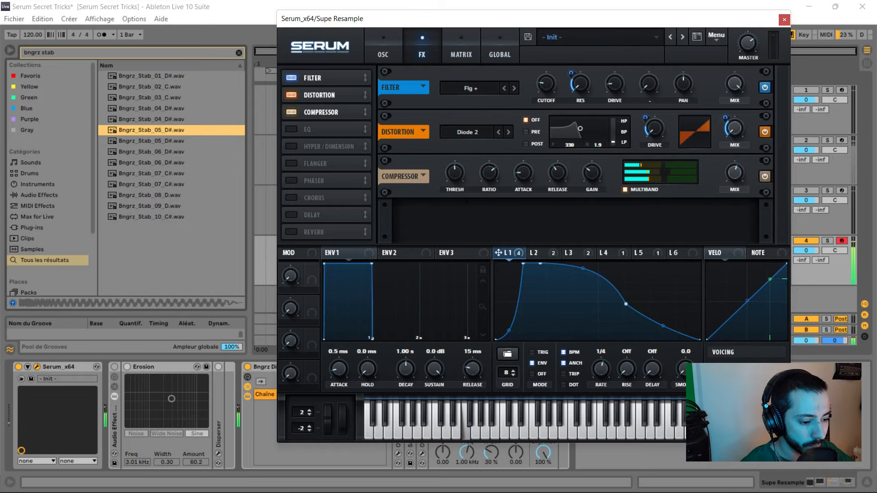
left_click(291, 129)
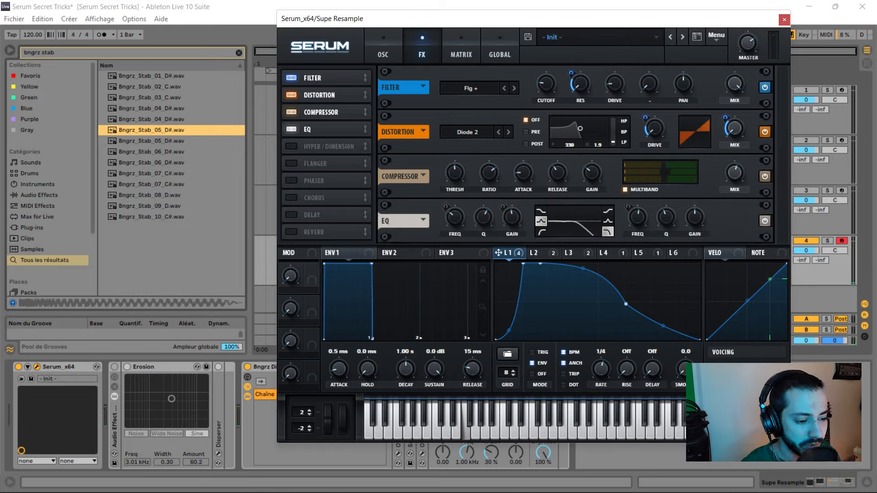
mouse_move(638, 217)
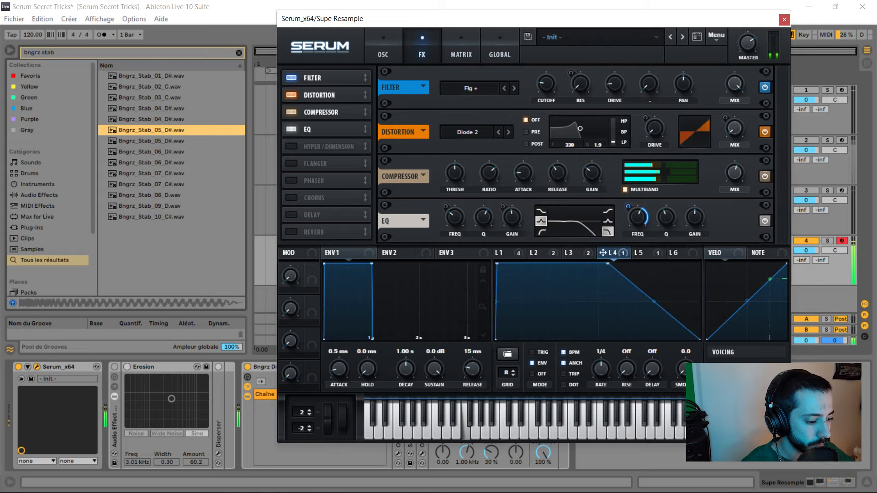
left_click_drag(607, 264, 589, 276)
mouse_move(641, 306)
left_mouse_down()
mouse_move(633, 317)
mouse_move(641, 315)
left_mouse_up()
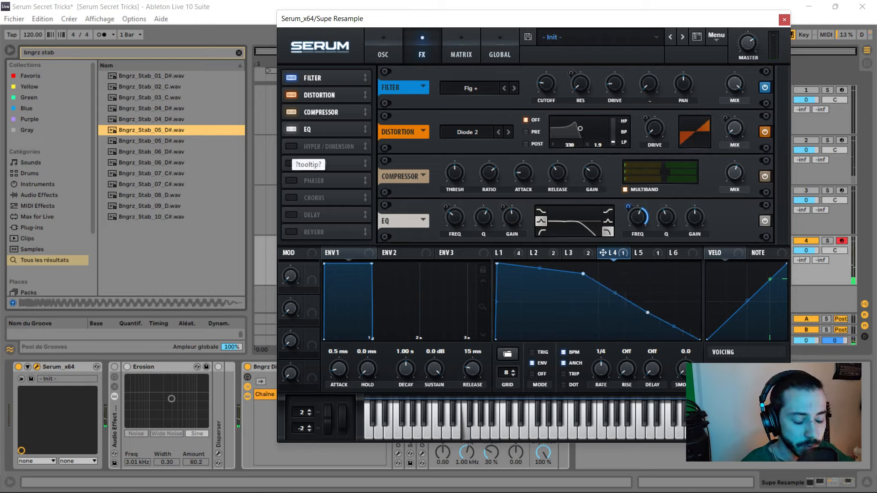
- Enable the Hyper/Dimension effect and hide the Serum window
left_click(291, 146)
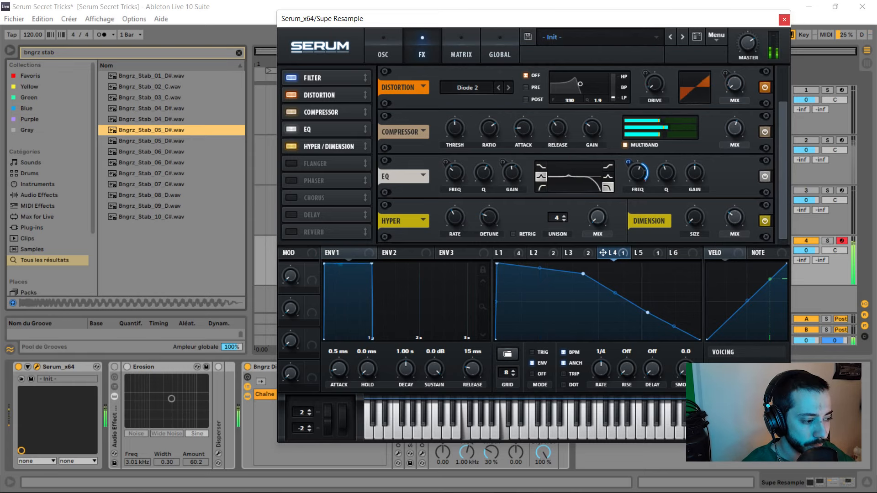
key("ctrl+alt+p")
- Fold the Bngrz distortion rack, and open the Disperser plug-in window from the Audio Effect Rack
double_click(292, 367)
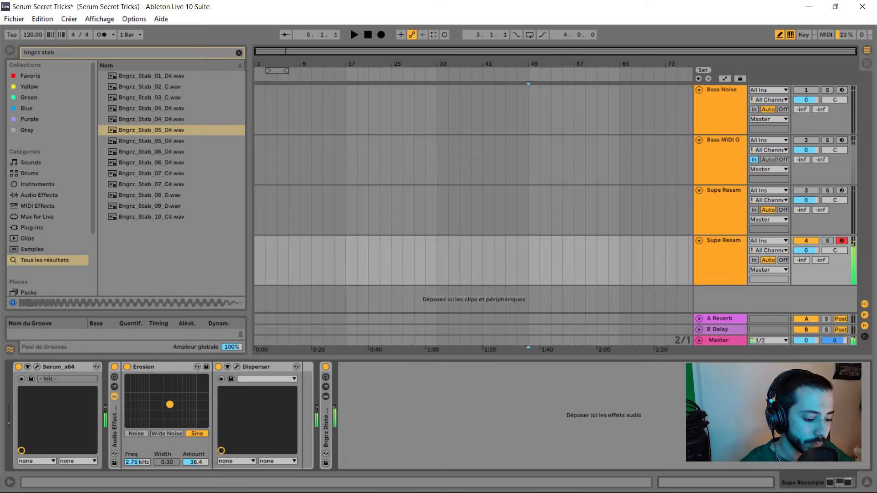
left_click(236, 367)
mouse_move(460, 112)
left_mouse_down()
mouse_move(421, 112)
mouse_move(435, 113)
left_mouse_up()
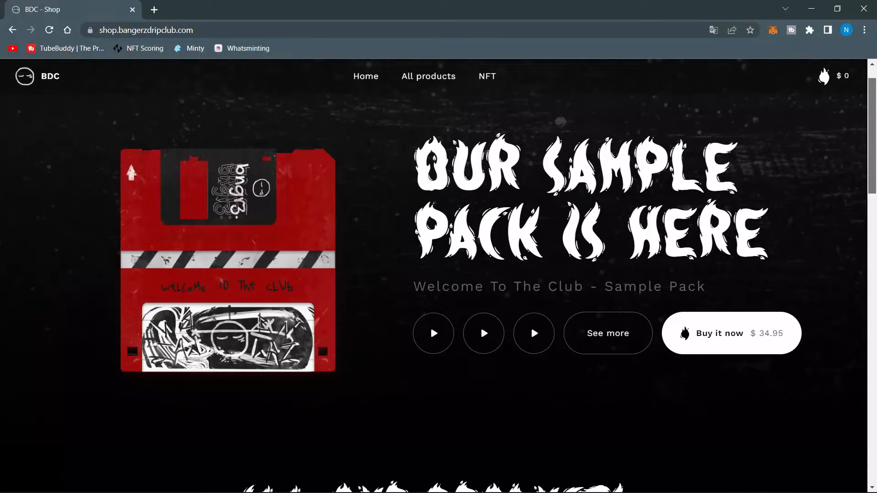
- Switch to the web browser and look through the sample pack and project files offered on shop.bangerzdripclub.com
scroll(438, 274, "down", 3)
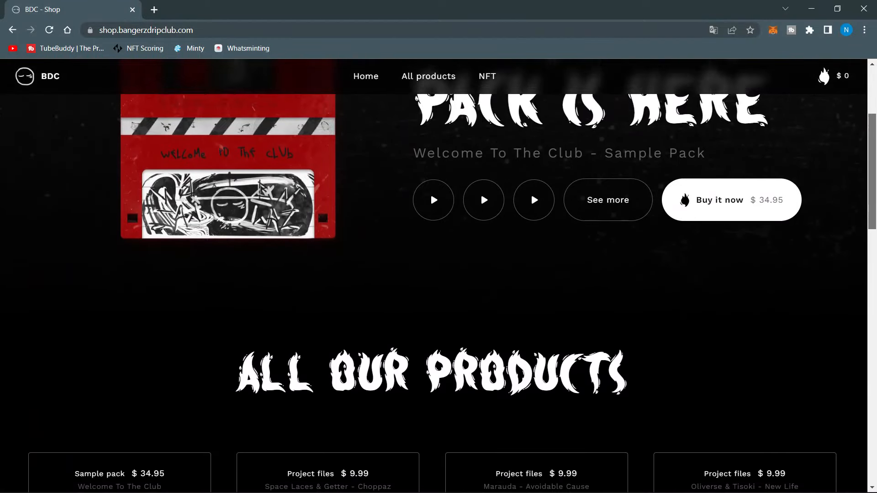
scroll(438, 274, "down", 14)
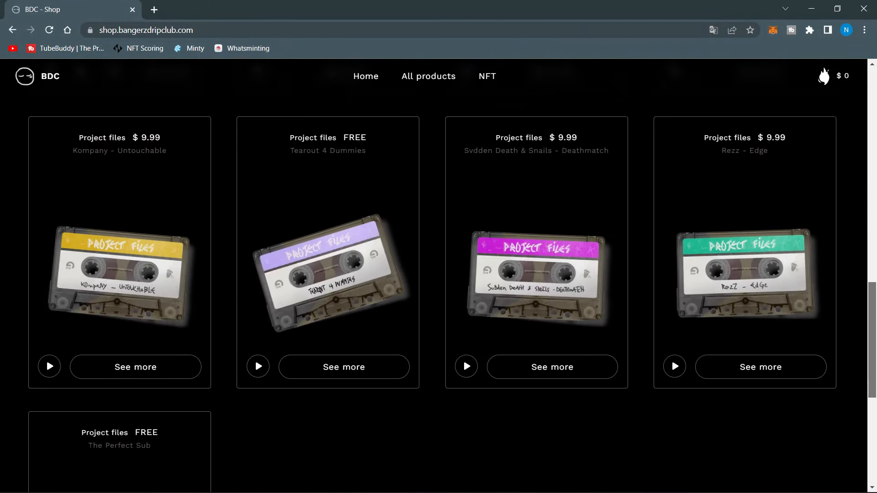
scroll(438, 274, "down", 3)
scroll(438, 274, "up", 8)
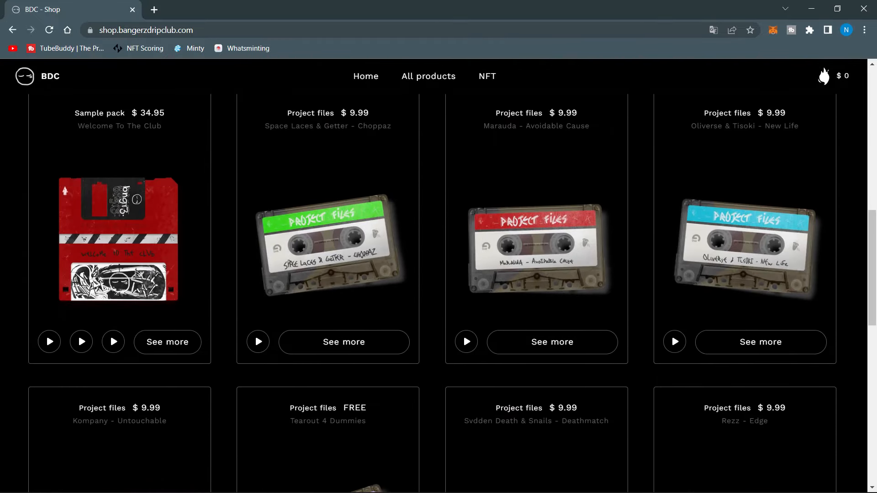
- Open the Welcome To The Club sample pack's product page and look it over
left_click(167, 342)
scroll(438, 274, "down", 1)
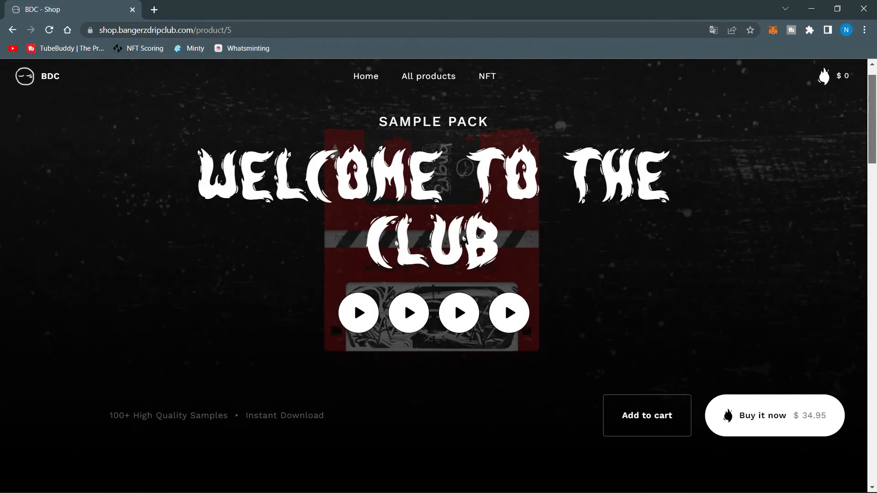
scroll(404, 301, "down", 3)
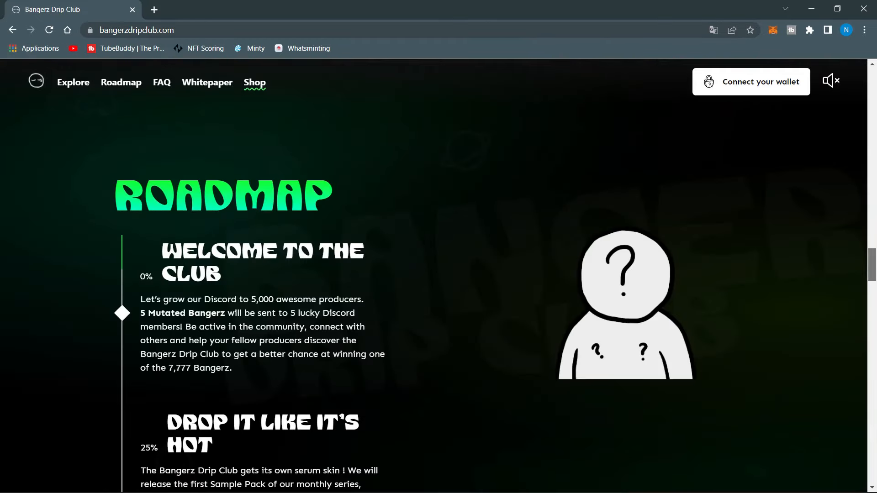
- Read through the Roadmap section on bangerzdripclub.com
scroll(438, 274, "down", 2)
scroll(438, 274, "down", 3)
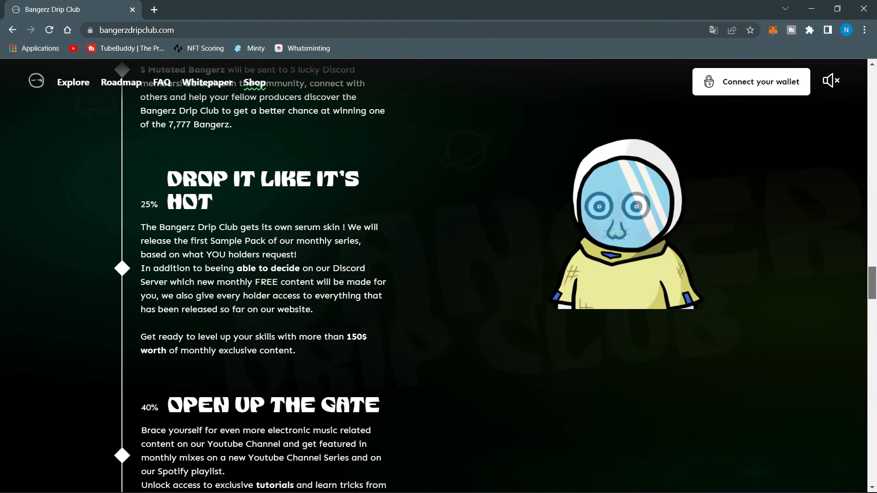